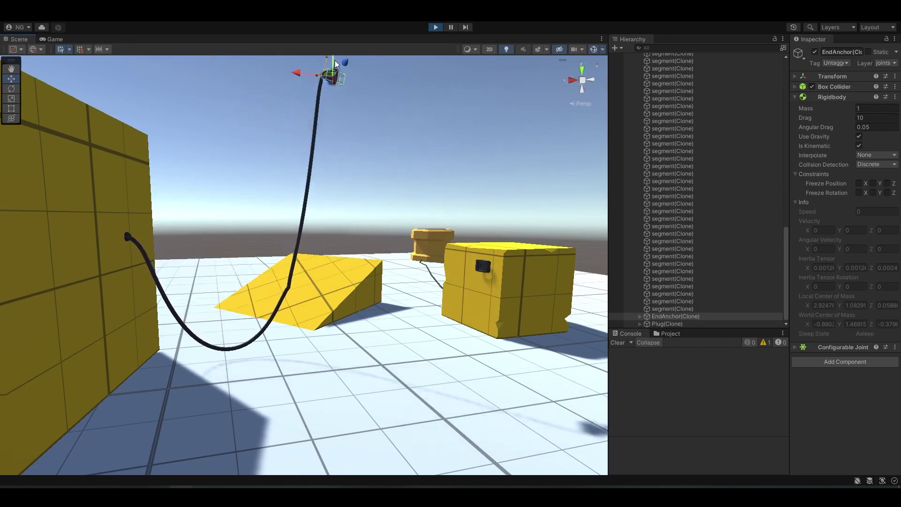
- Rotate and move the end anchor into the yellow box's socket with the E/W gizmos
key(e)
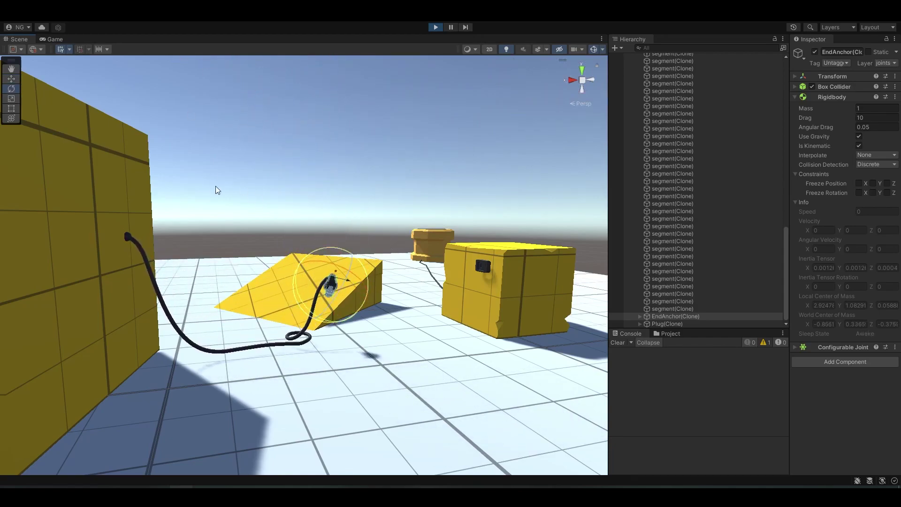
key(w)
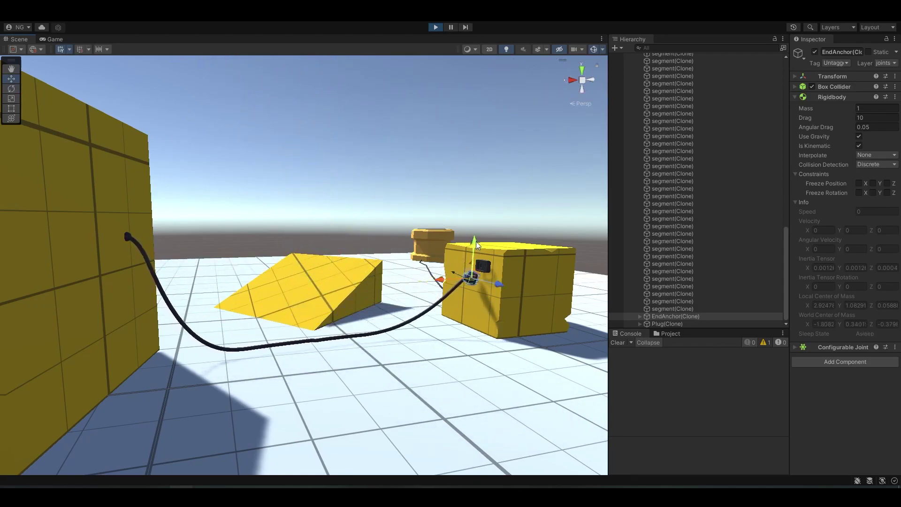
drag(476, 245, 480, 233)
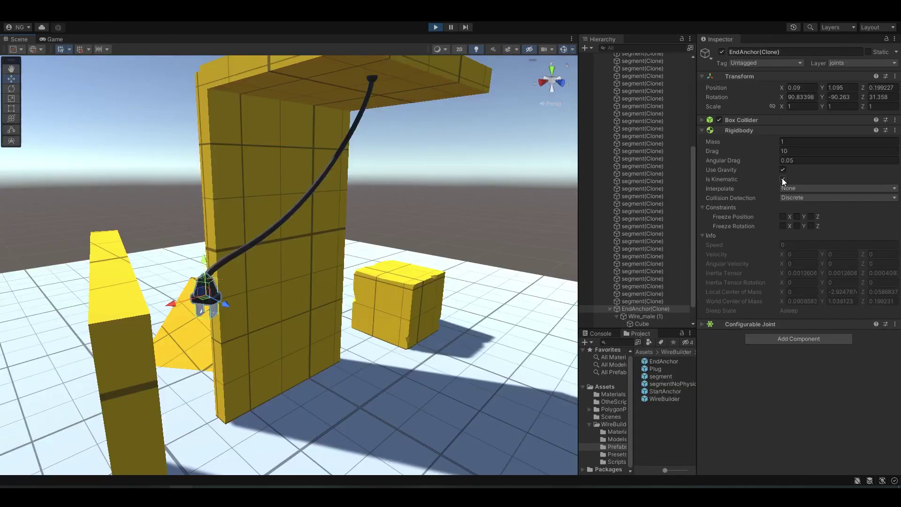
- Uncheck Rigidbody Is Kinematic so the end anchor falls freely under physics
click(782, 179)
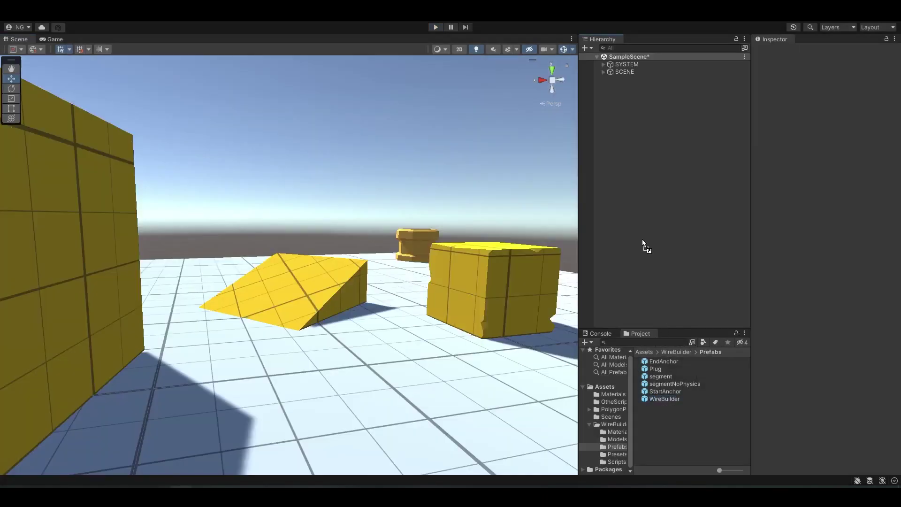
scroll(790, 366, down, 3)
scroll(790, 365, down, 2)
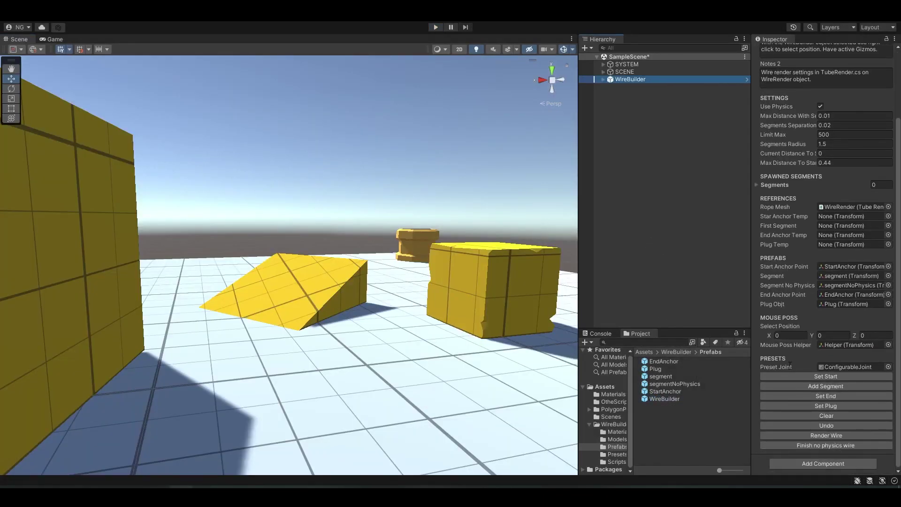
- Start a new wire high on the left wall and run it down to the floor
right_click(221, 384)
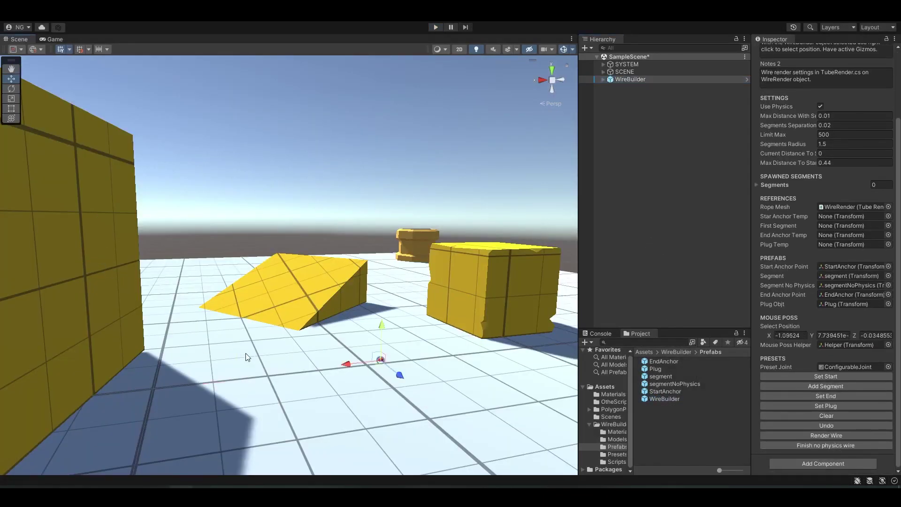
right_click(106, 275)
right_click(118, 233)
click(826, 376)
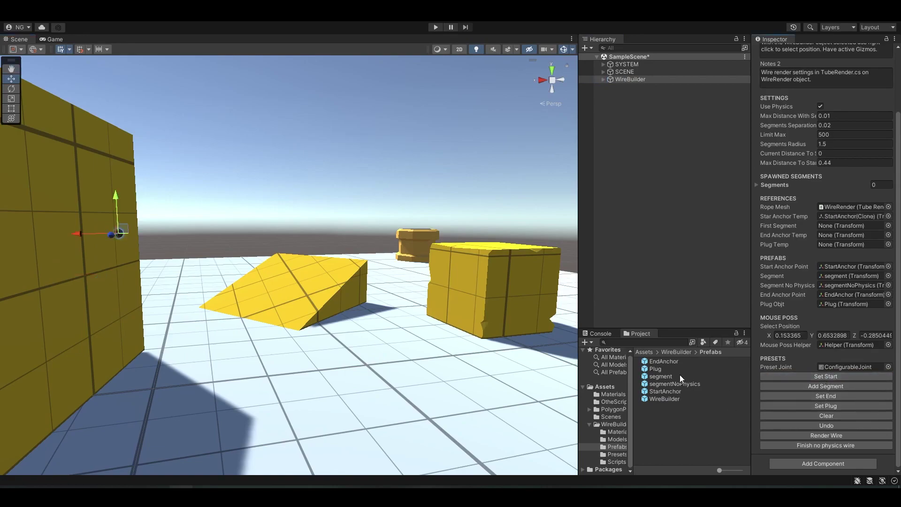
click(813, 385)
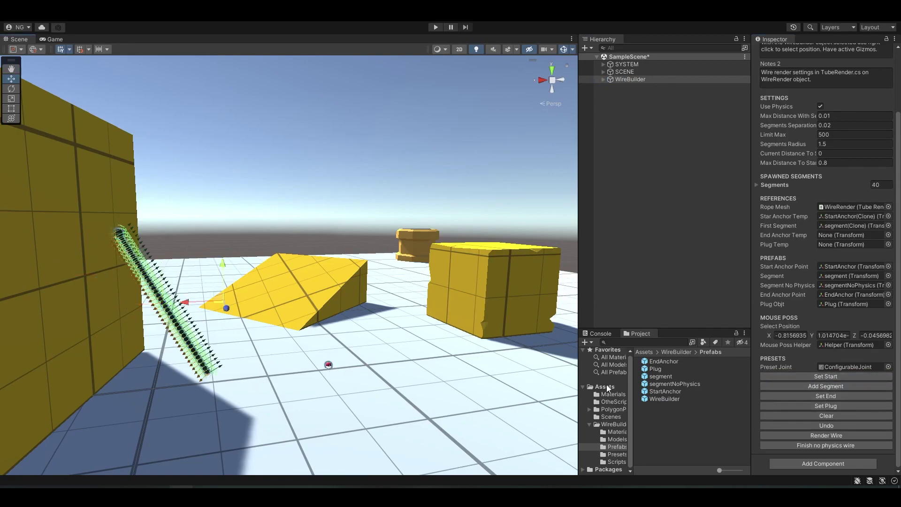
- Extend the wire onto the ramp, end it there, and attach a plug on the yellow box
right_click(274, 293)
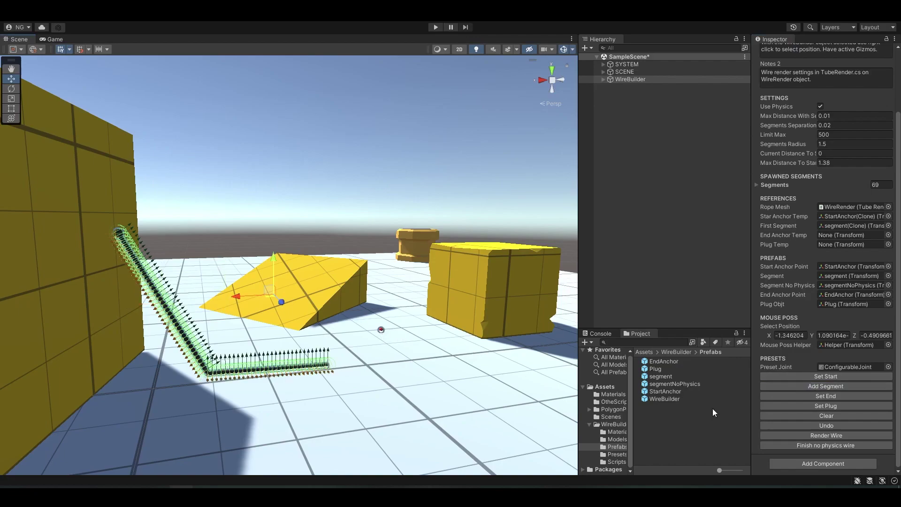
click(858, 386)
click(840, 396)
right_click(472, 272)
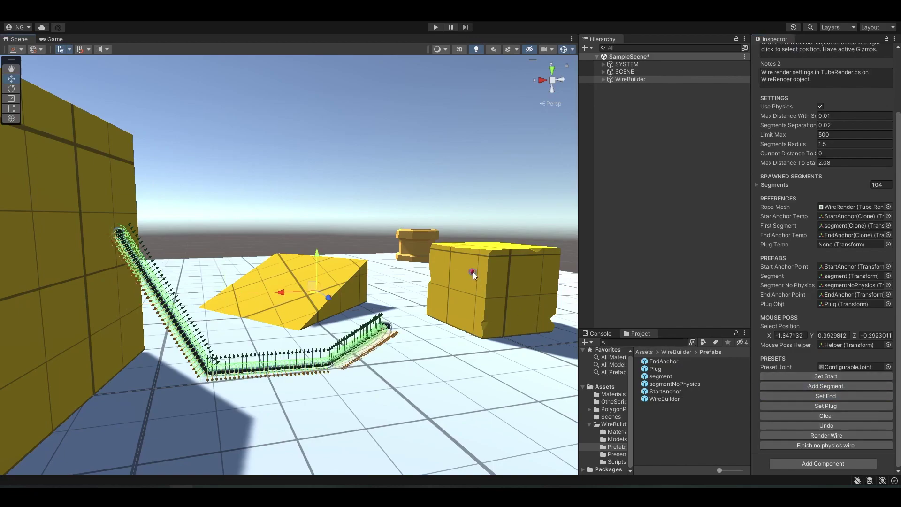
click(832, 405)
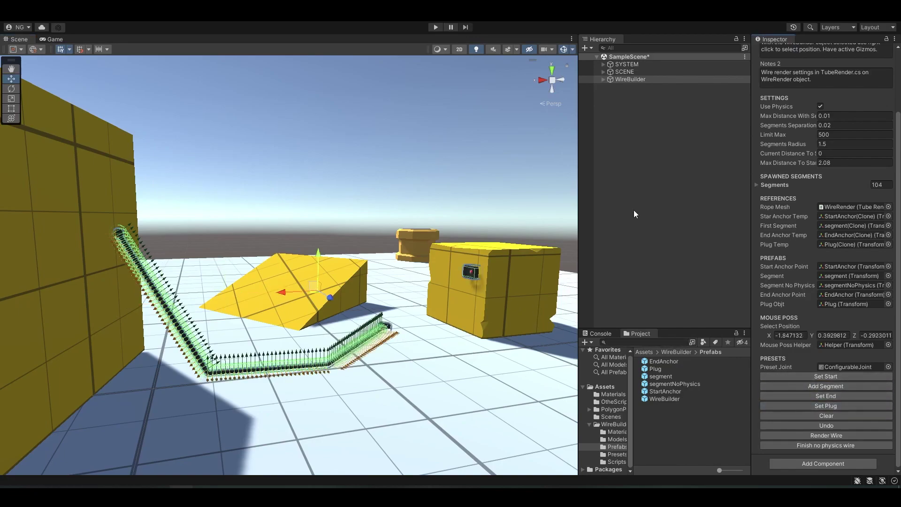
- Select Plug(Clone) and add an entry to its On Wire Plugged event
click(603, 80)
scroll(677, 278, down, 10)
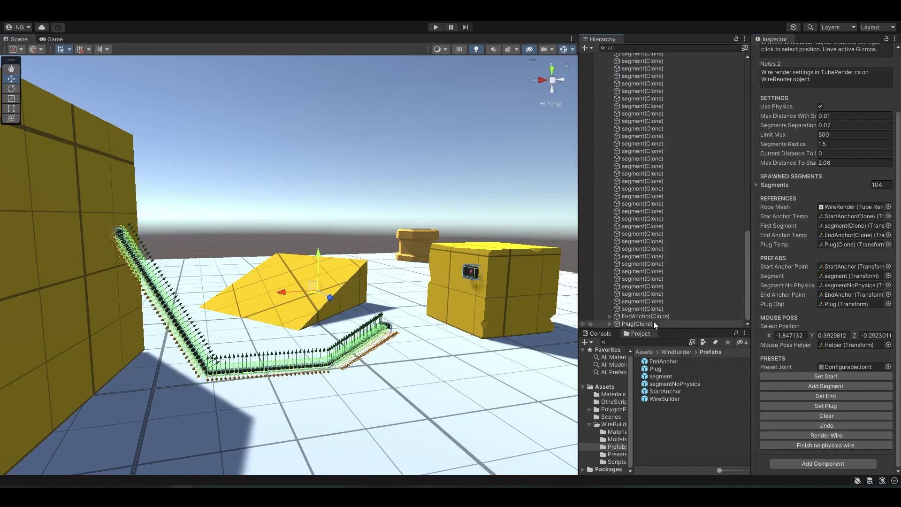
click(652, 323)
click(875, 151)
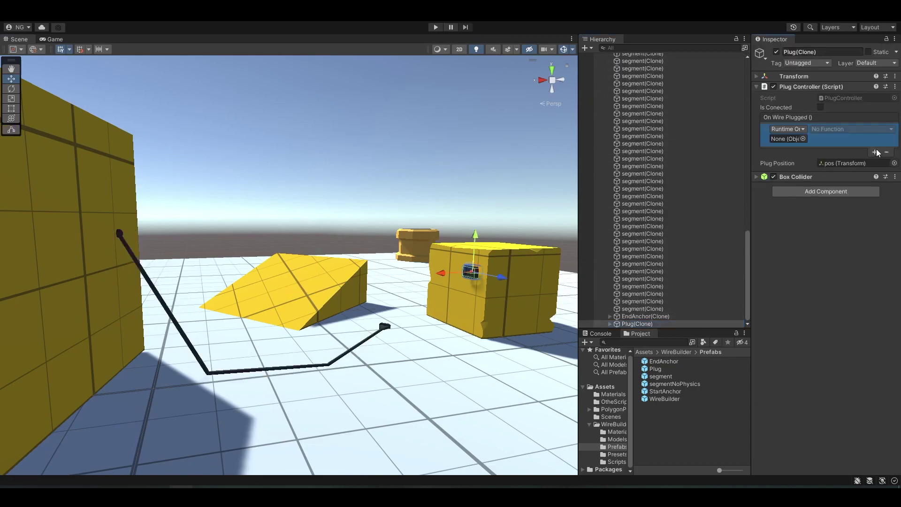
scroll(728, 183, up, 12)
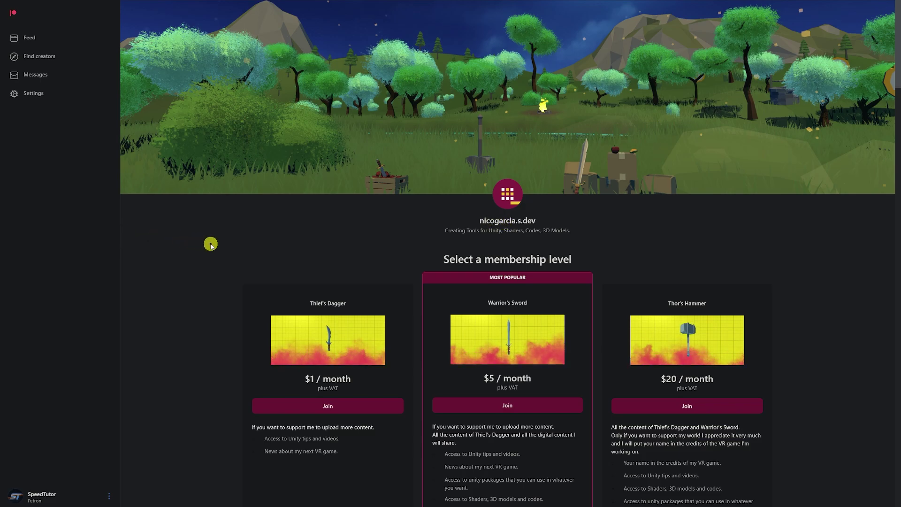
- Scroll through the creator's Patreon membership tiers and recent posts
scroll(207, 241, down, 10)
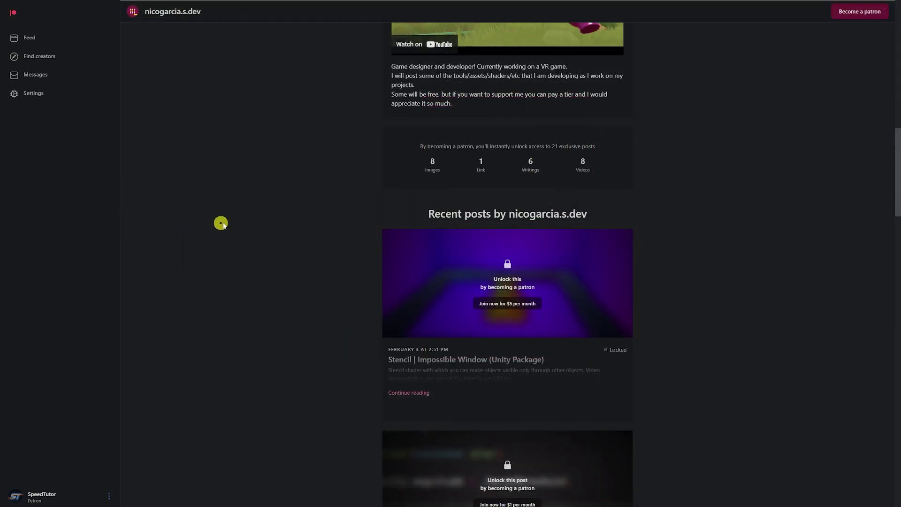
scroll(255, 234, down, 10)
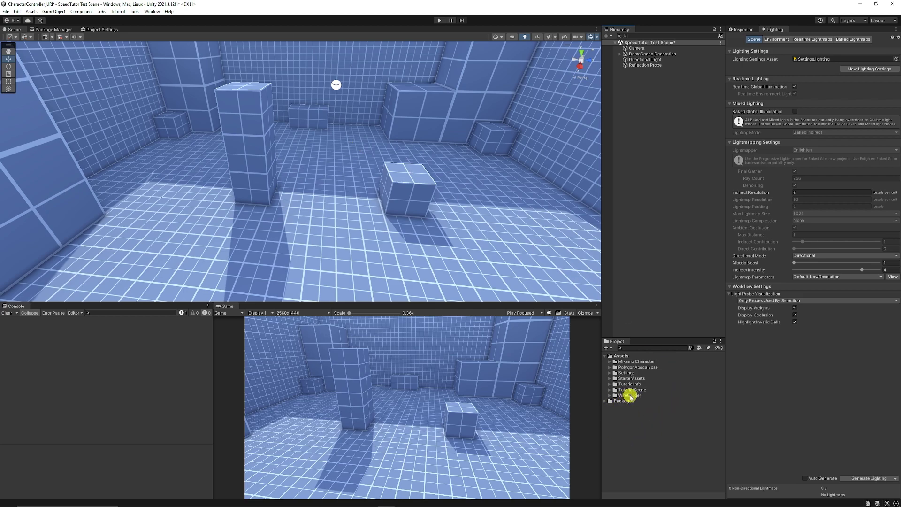
- Expand and collapse the WireBuilder folder in the Project panel
click(611, 396)
click(611, 395)
click(610, 396)
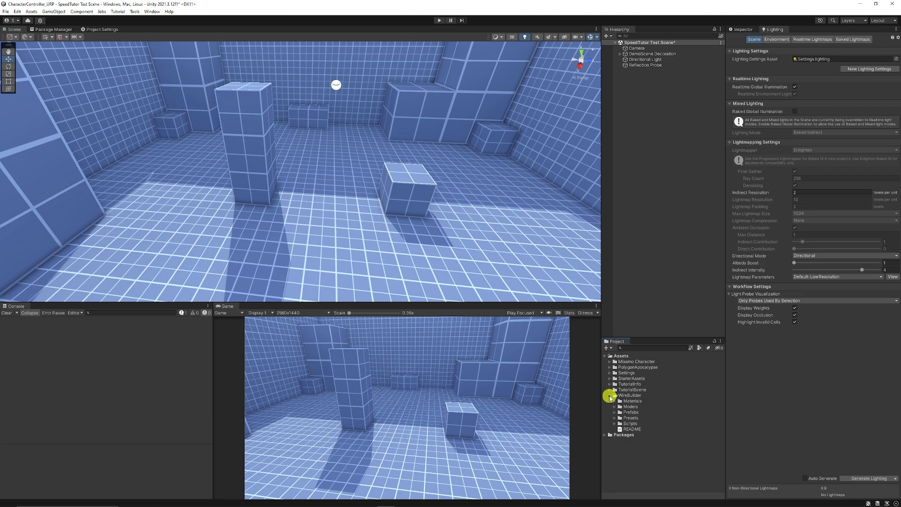
click(610, 395)
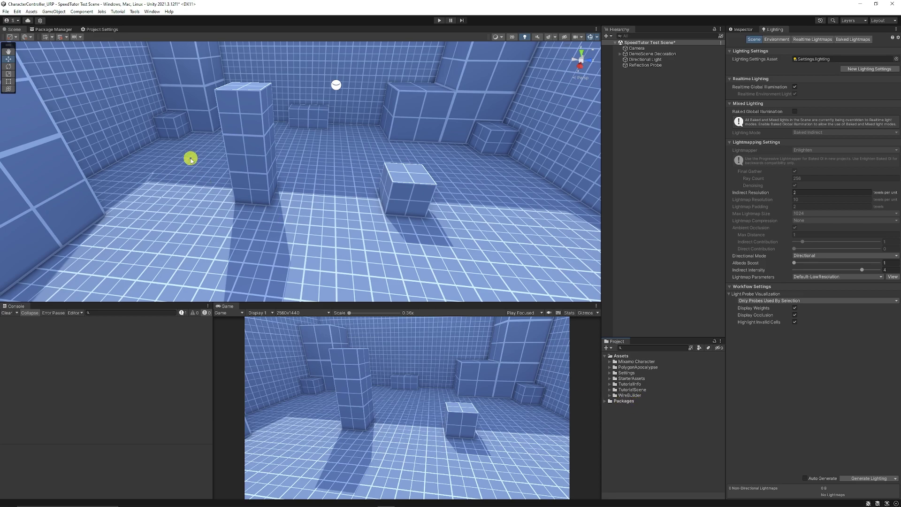
- Open the Physics project settings and leave Default Solver Iterations at 15
click(17, 11)
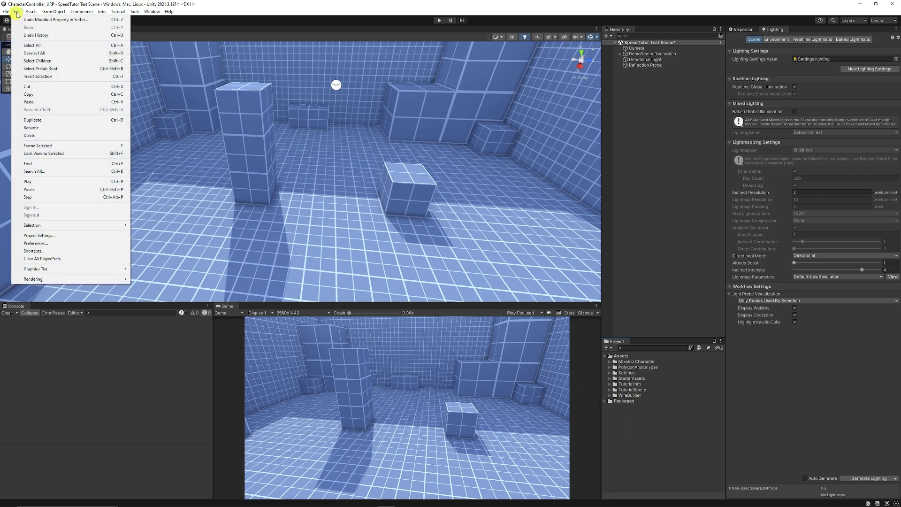
click(168, 8)
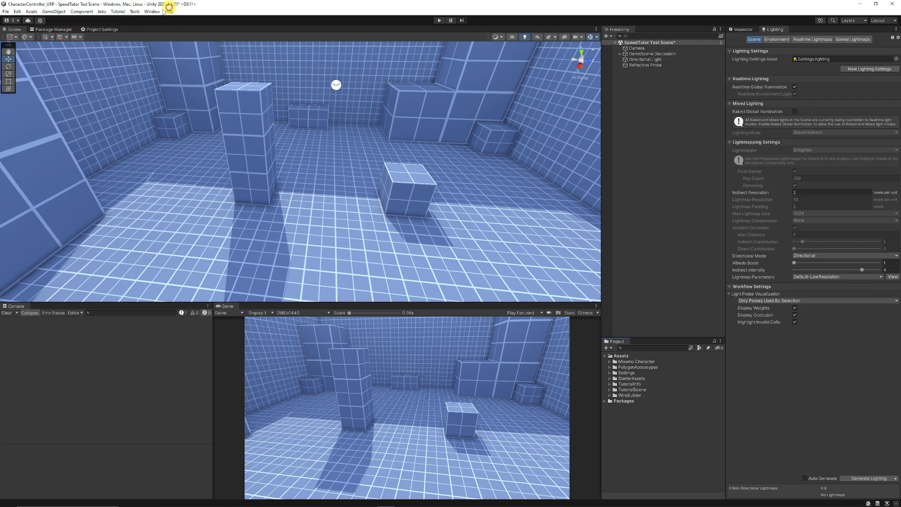
click(95, 31)
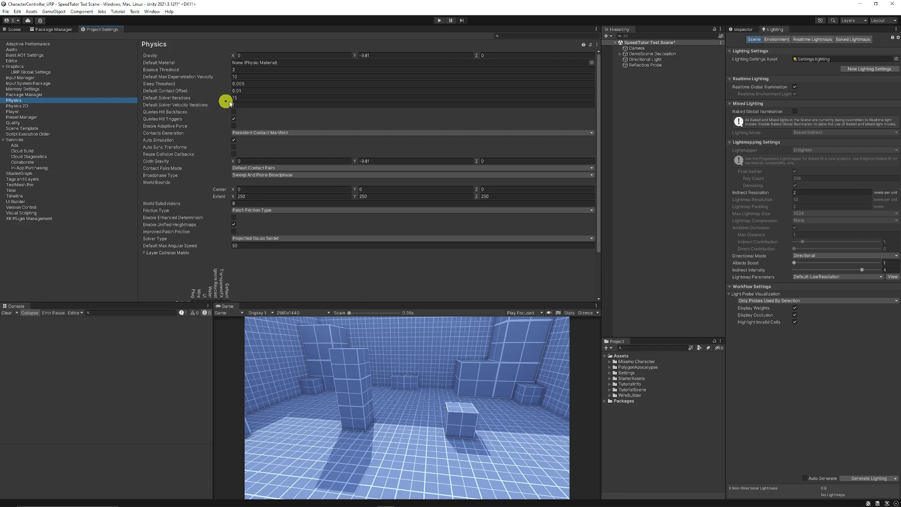
click(243, 98)
click(192, 100)
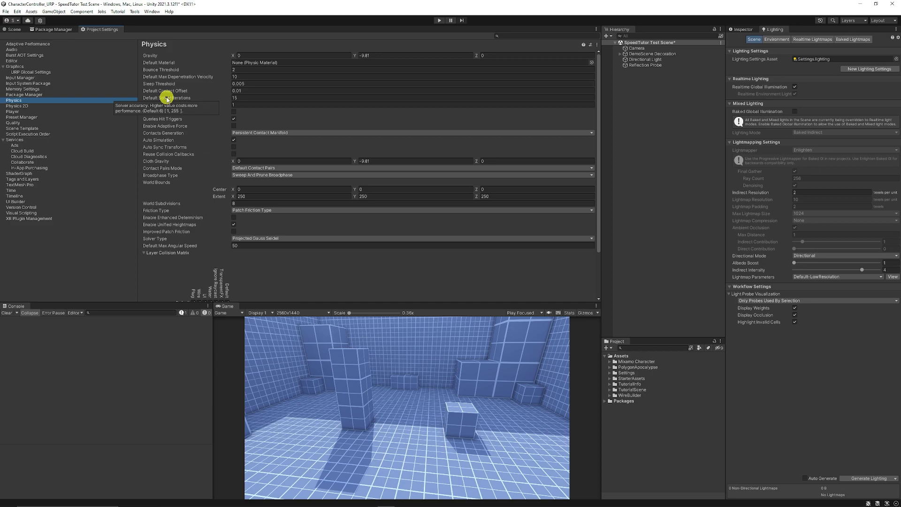
- Select the Camera and review its layer list, which includes Wire and Plug
click(744, 30)
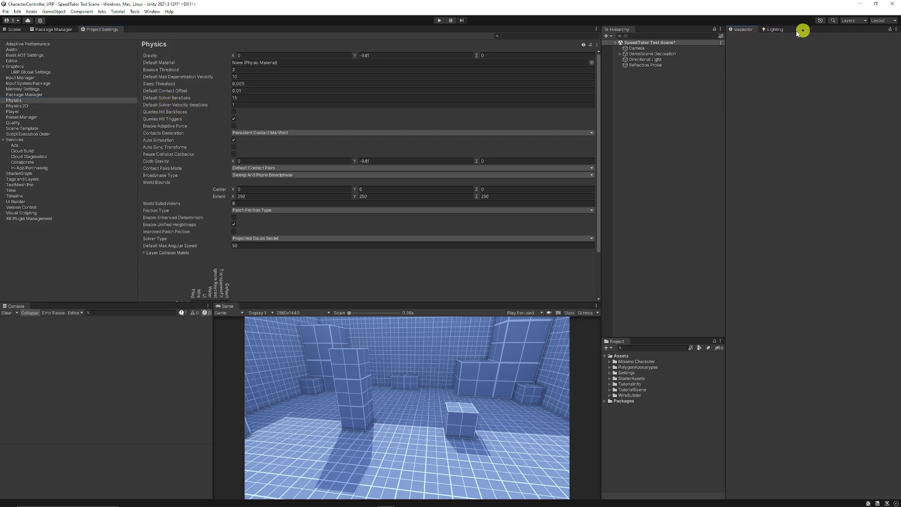
click(639, 48)
click(871, 47)
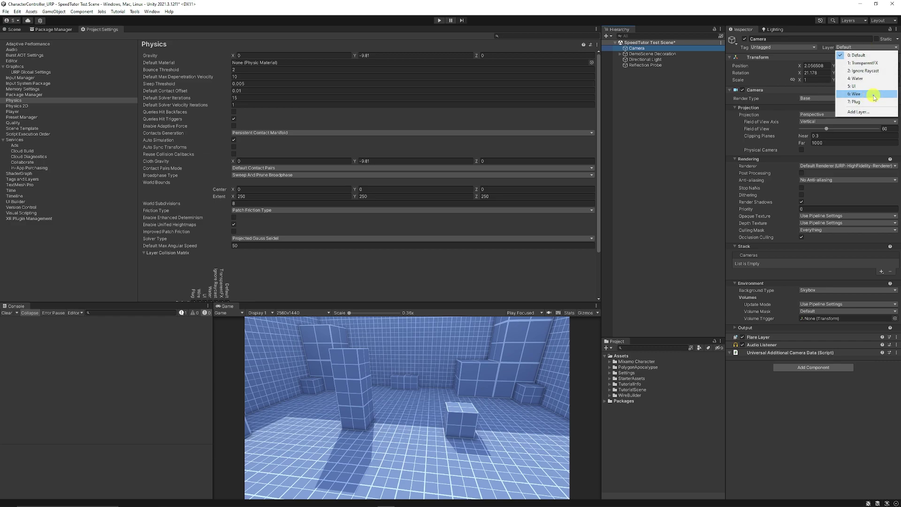
click(671, 119)
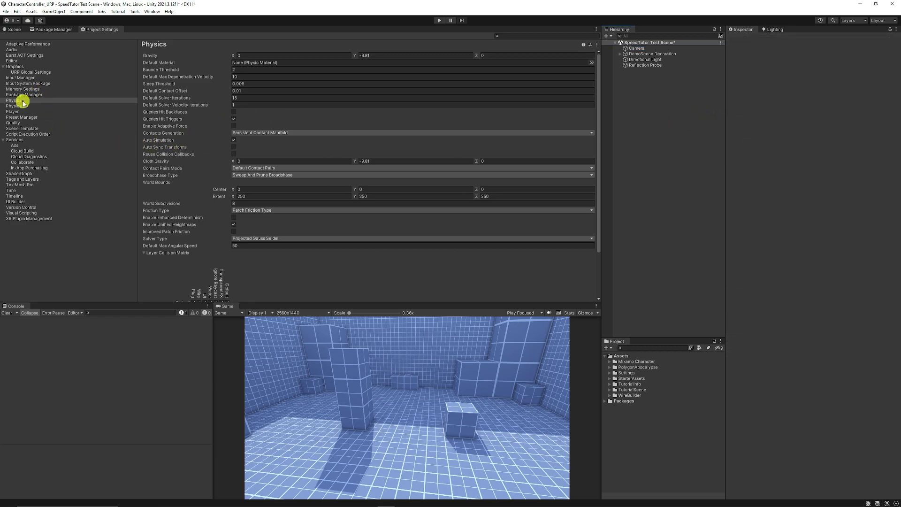
- In the Layer Collision Matrix, uncheck Wire/Wire and UI/Wire
scroll(259, 203, down, 3)
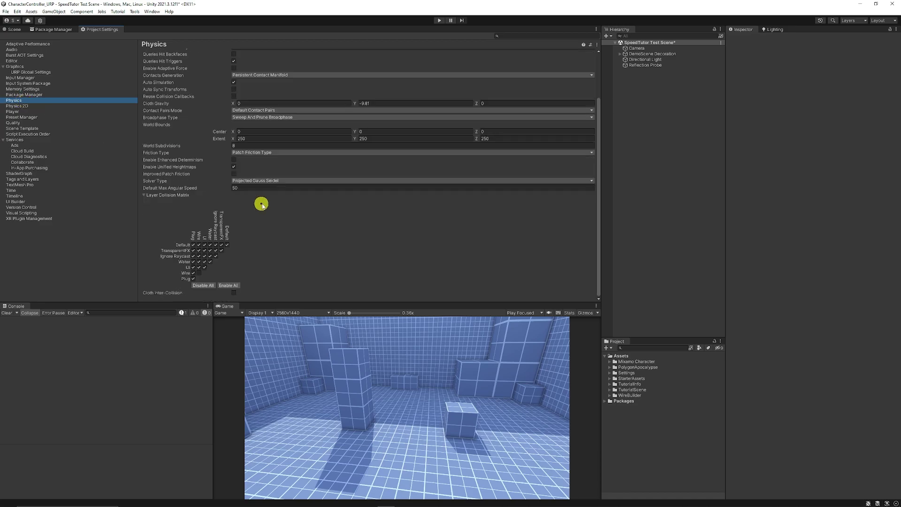
click(199, 273)
click(199, 267)
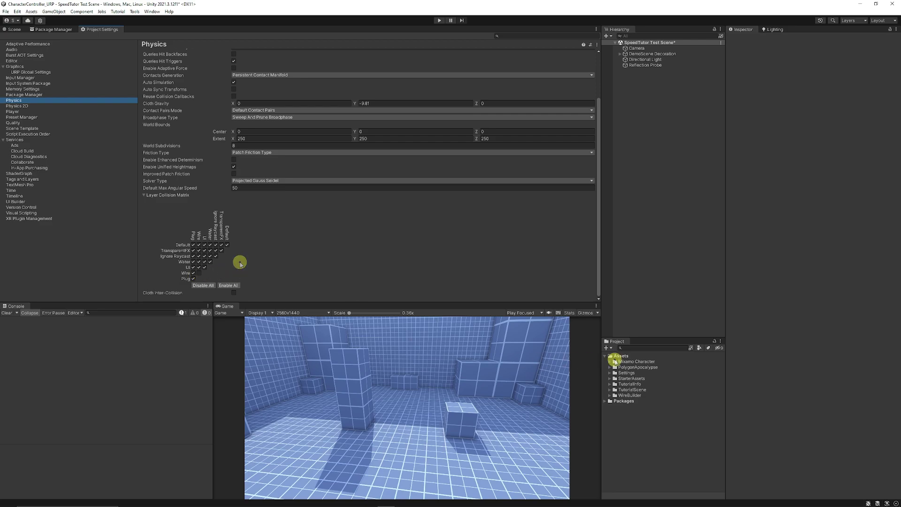
- Browse the WireBuilder prefabs: segment, Plug, segmentNoPhysics, StartAnchor and EndAnchor
click(609, 395)
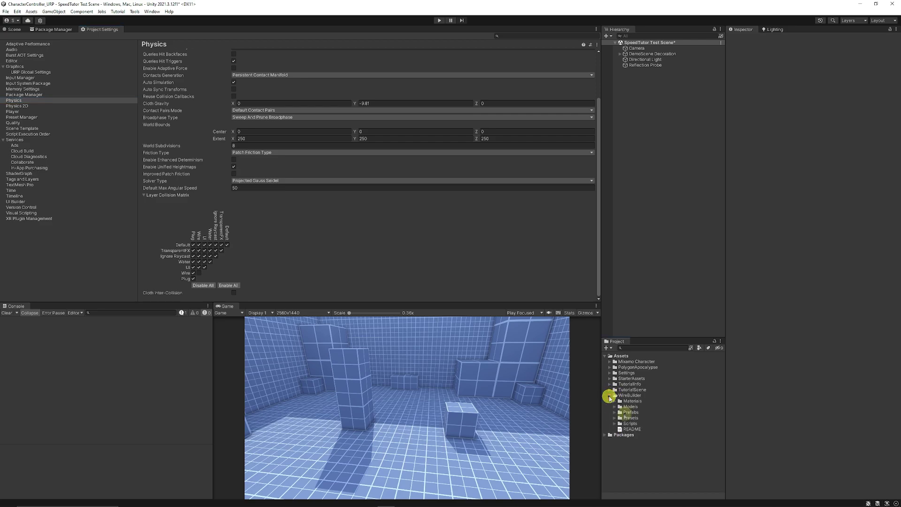
click(617, 412)
click(615, 413)
click(637, 429)
click(641, 423)
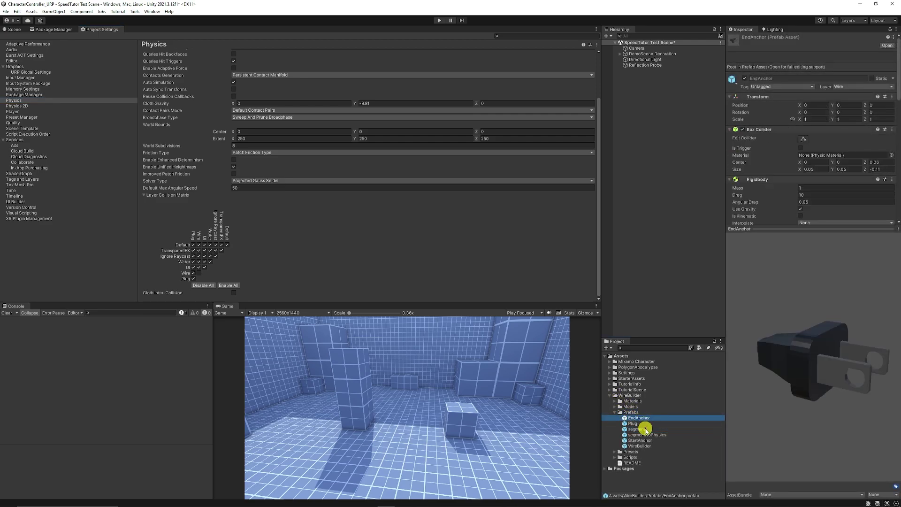
click(638, 429)
click(647, 435)
click(644, 440)
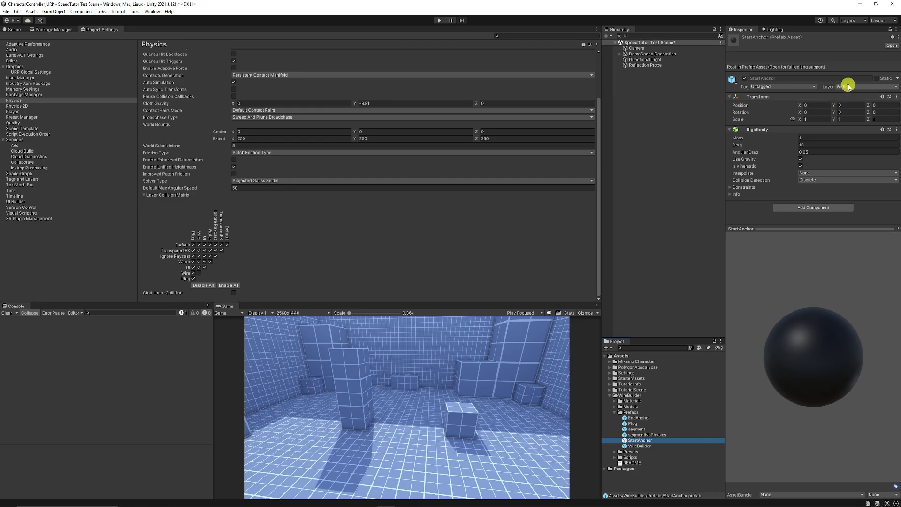
click(642, 418)
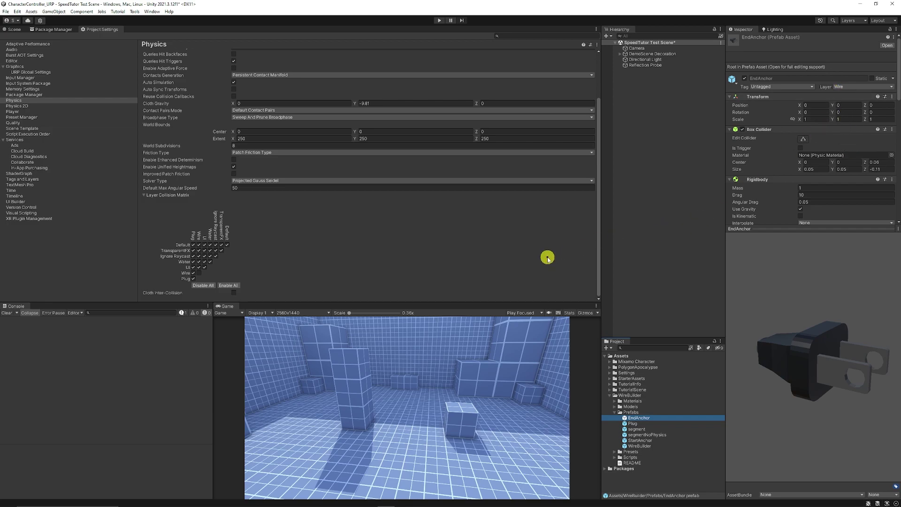
- Confirm URP-HighFidelity-Renderer's Opaque Layer Mask is Everything, then return to the Scene view
click(610, 373)
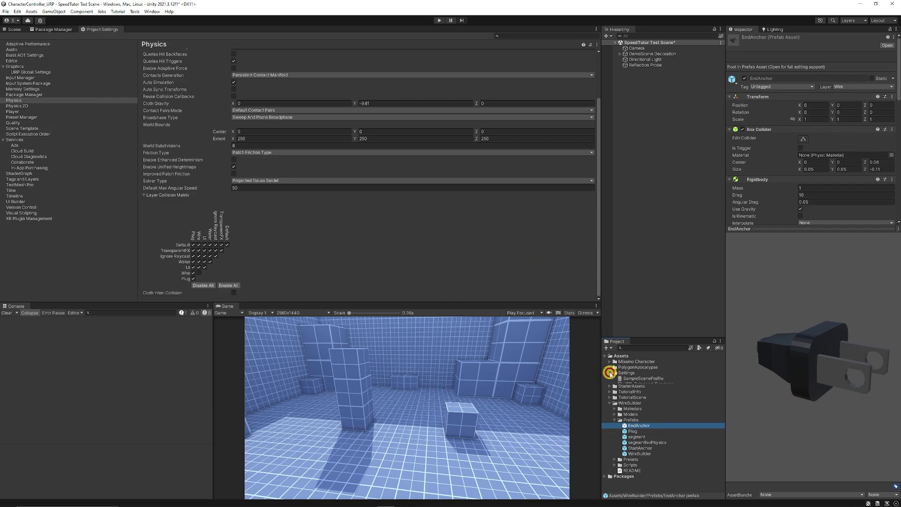
click(663, 397)
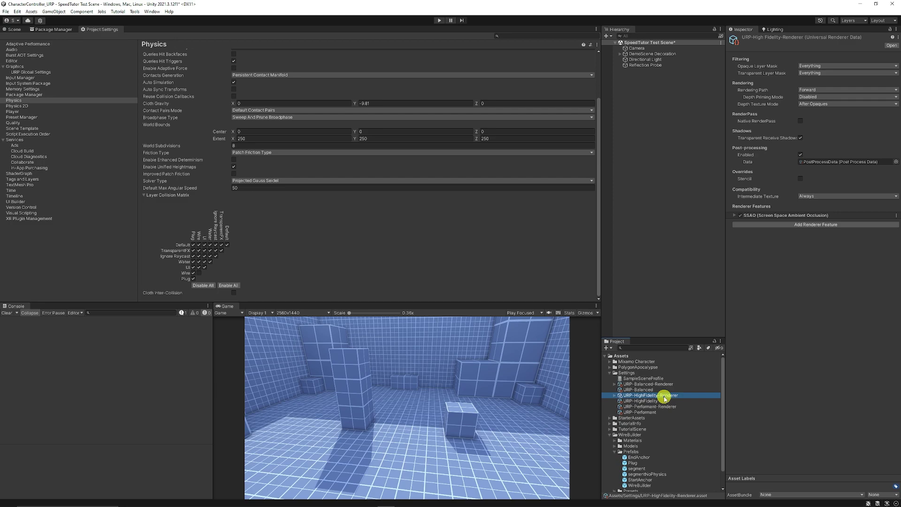
click(810, 66)
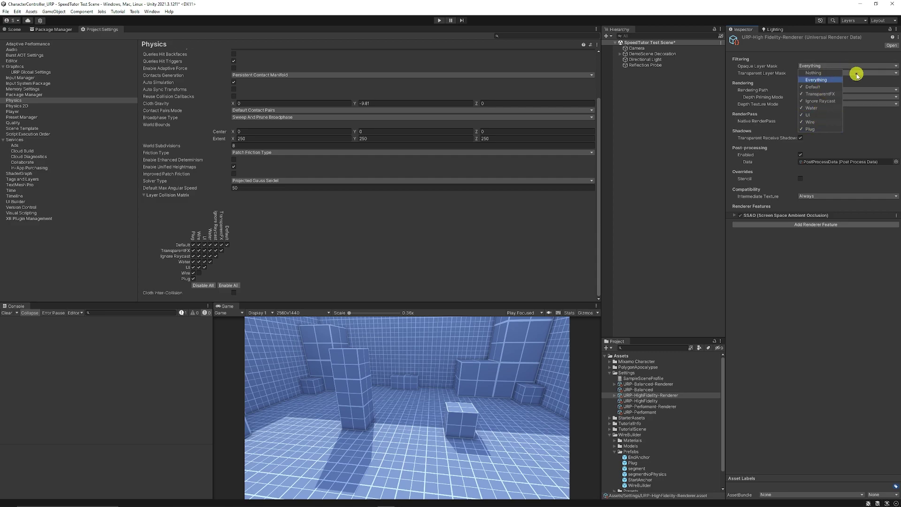
click(687, 137)
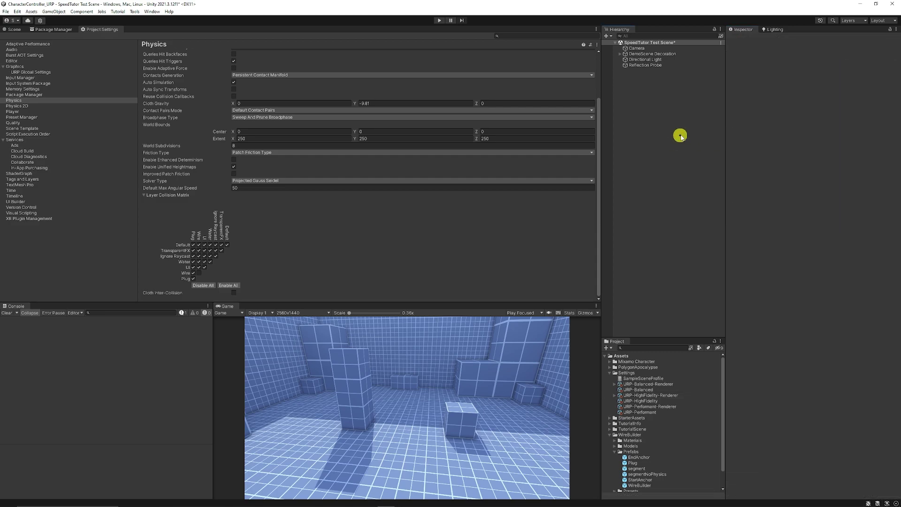
key(ctrl+1)
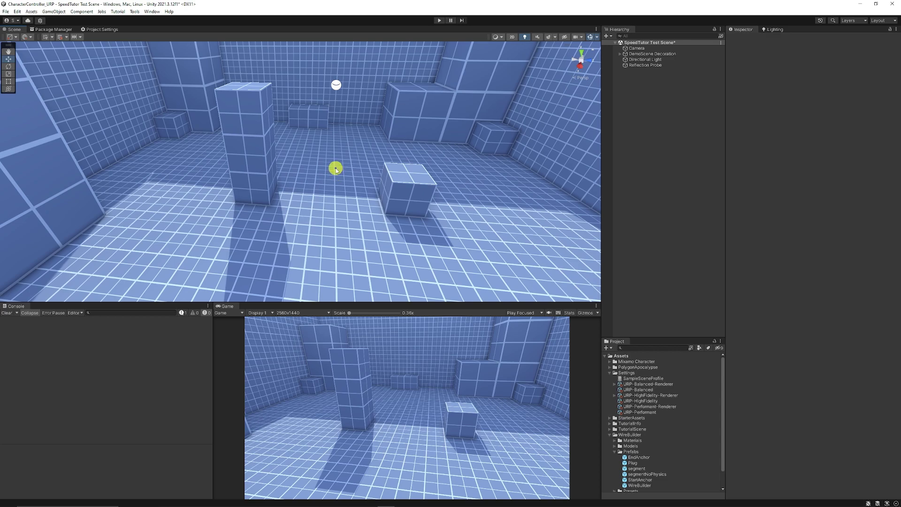
- Drag the WireBuilder prefab from Prefabs into the Hierarchy and look into the room
scroll(335, 168, up, 3)
scroll(358, 157, up, 3)
double_click(626, 373)
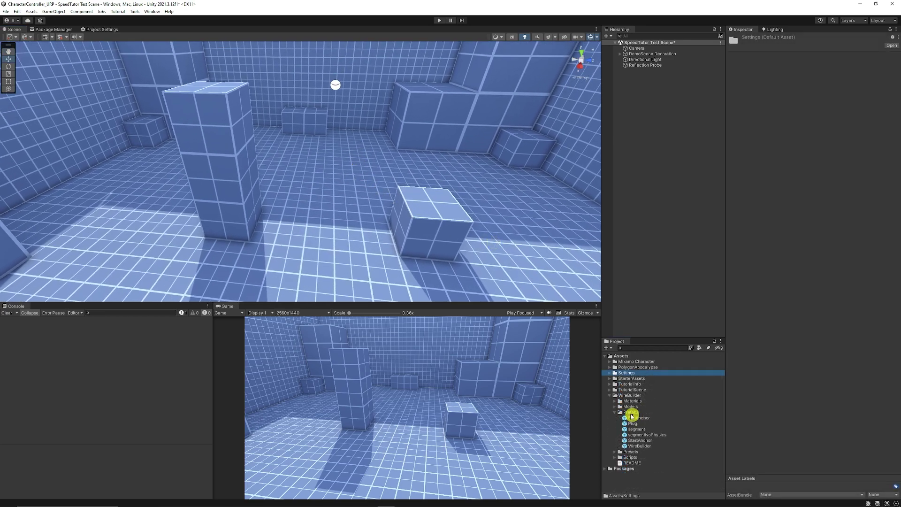
drag(643, 445, 641, 159)
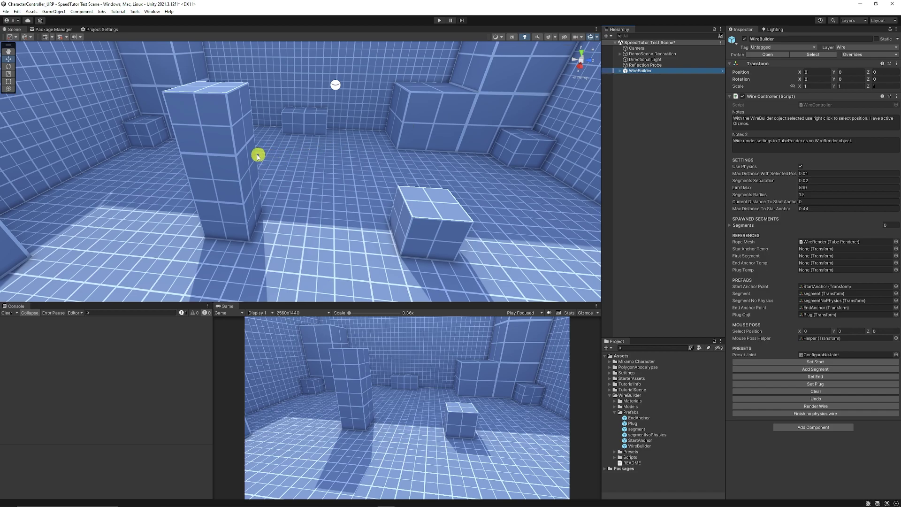
right_drag(314, 148, 287, 177)
- Start the wire on the tall pillar and add segments out to points across the floor
right_click(240, 123)
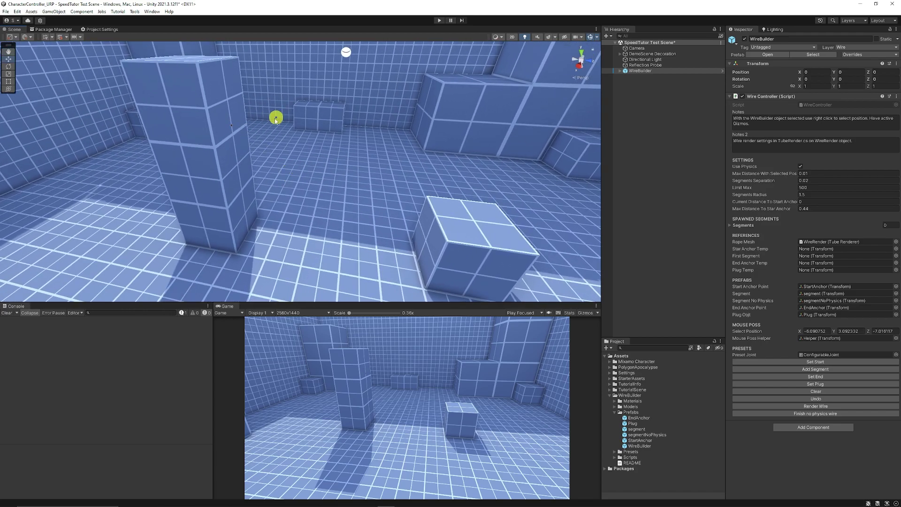
click(817, 363)
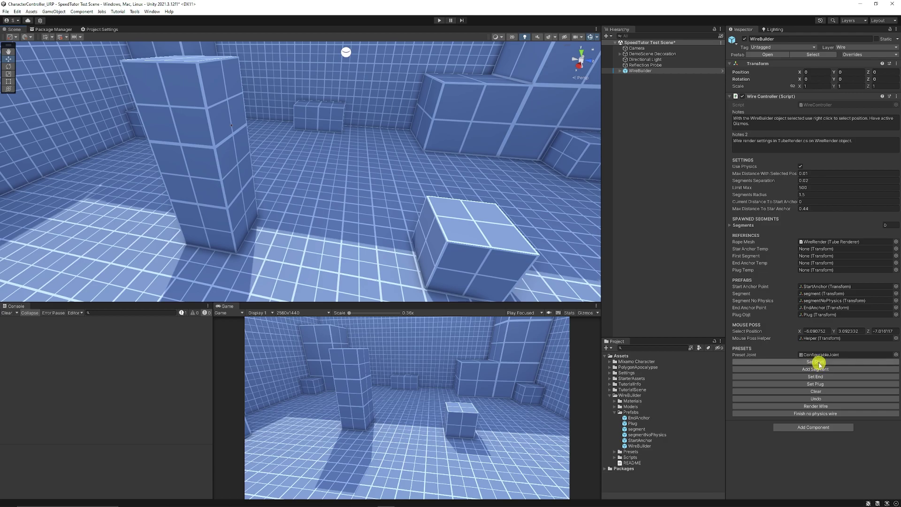
click(817, 362)
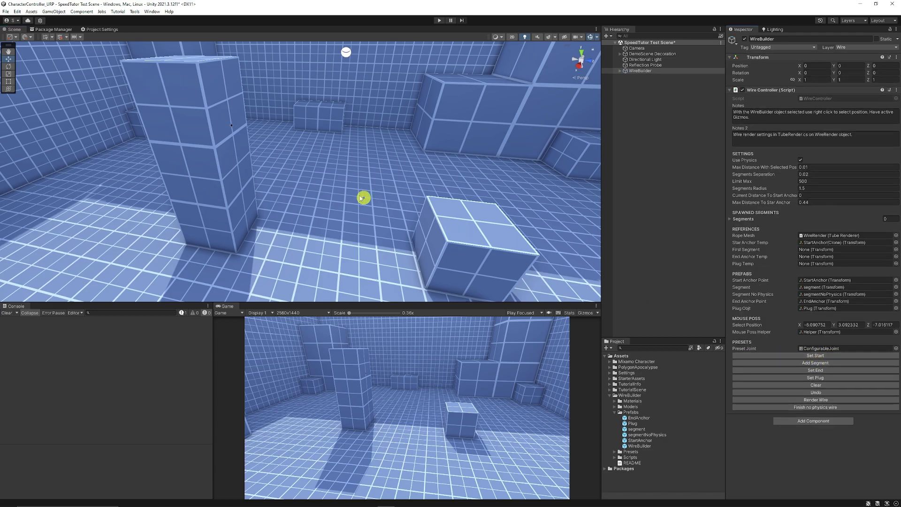
scroll(257, 192, up, 2)
right_drag(285, 230, 253, 240)
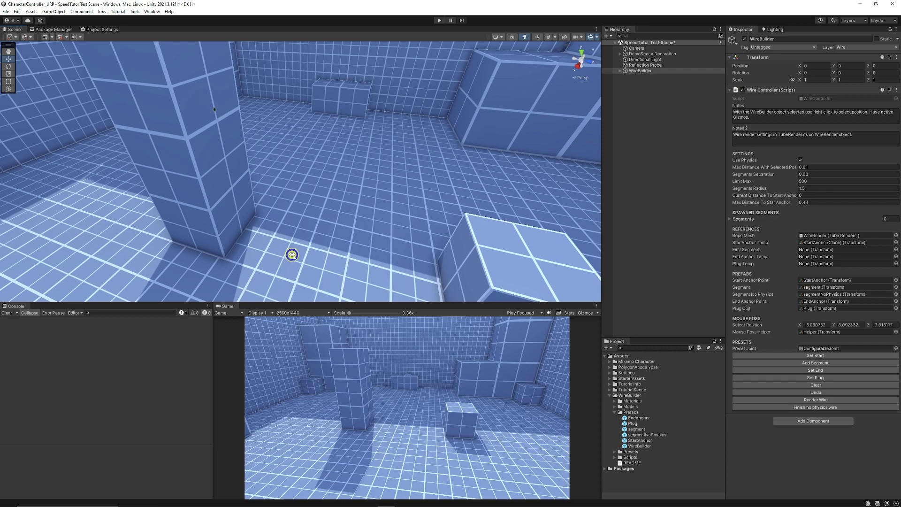
right_drag(292, 255, 345, 268)
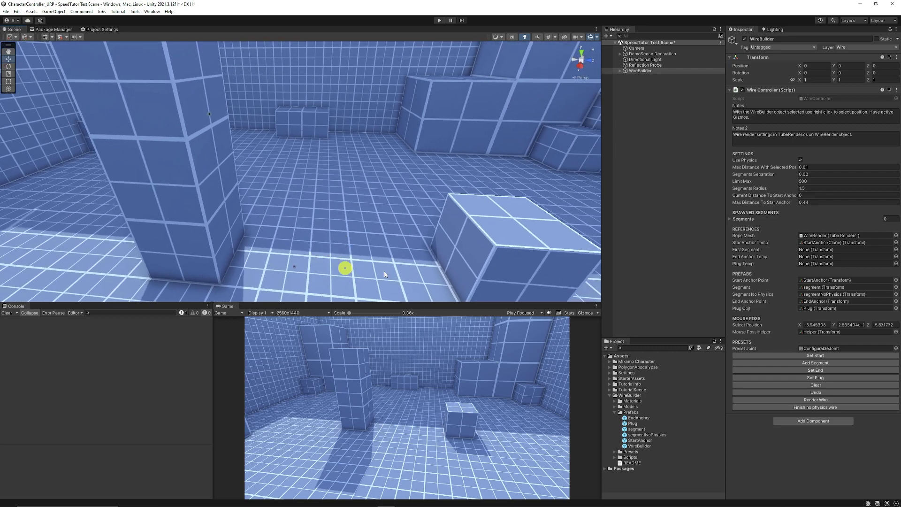
click(816, 363)
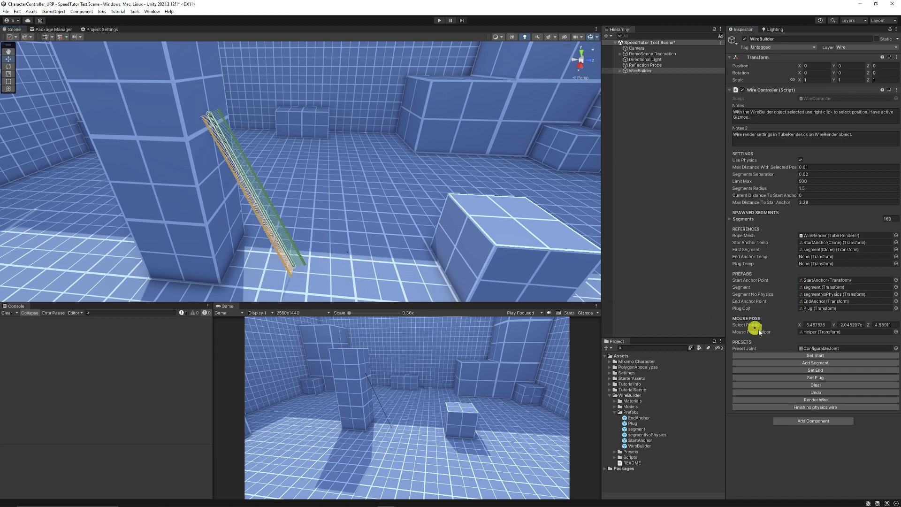
click(825, 362)
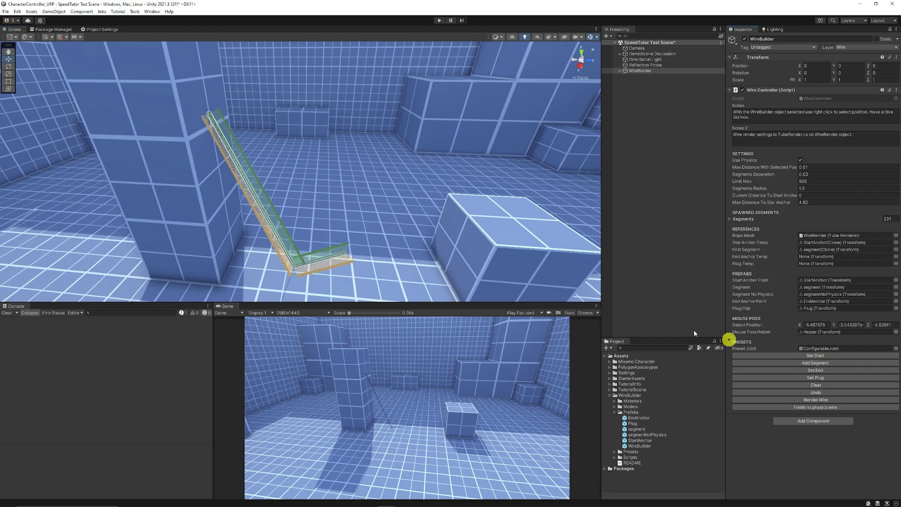
right_click(387, 284)
click(812, 364)
- Cap the wire with an end anchor, place a plug on the cube's side, and frame Plug(Clone)
alt+drag(413, 216, 289, 188)
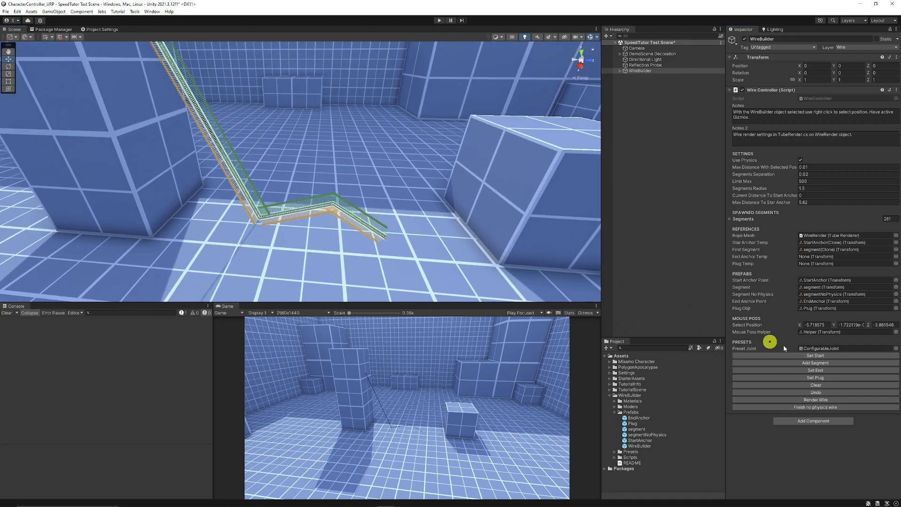
click(830, 371)
right_drag(390, 243, 345, 155)
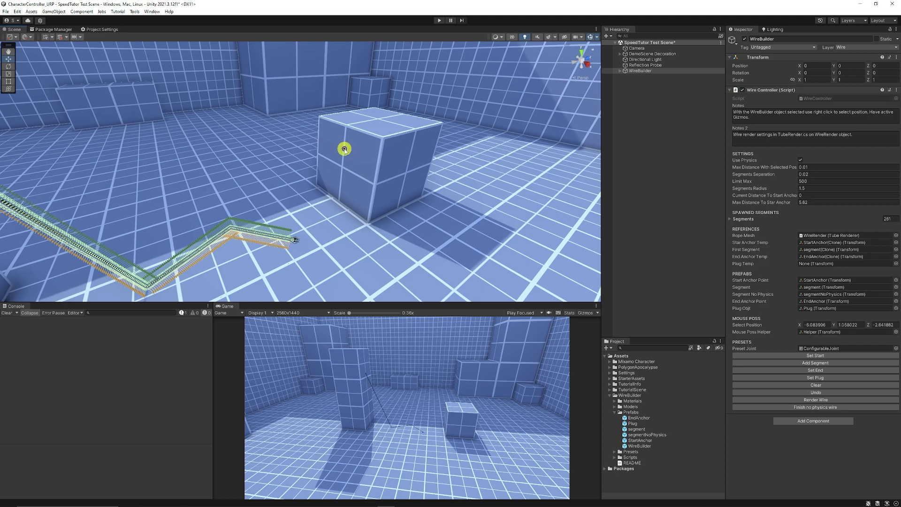
click(814, 378)
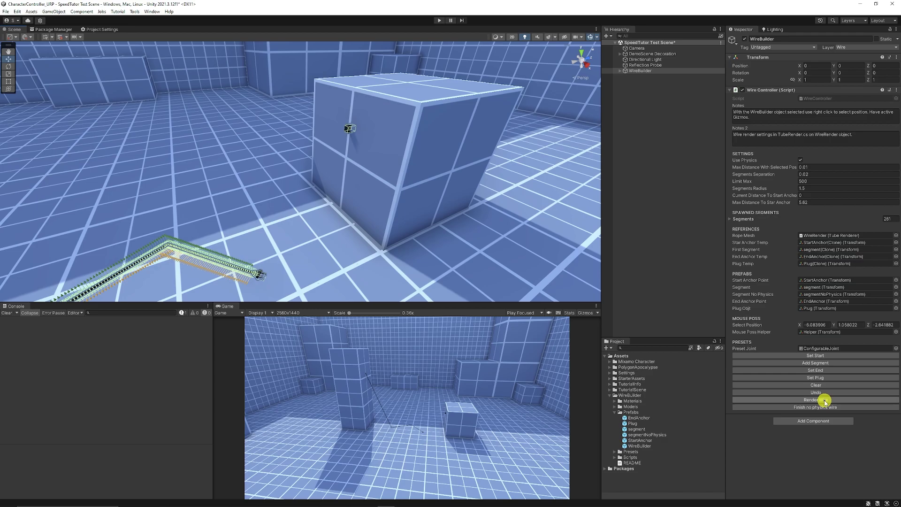
alt+drag(328, 284, 389, 194)
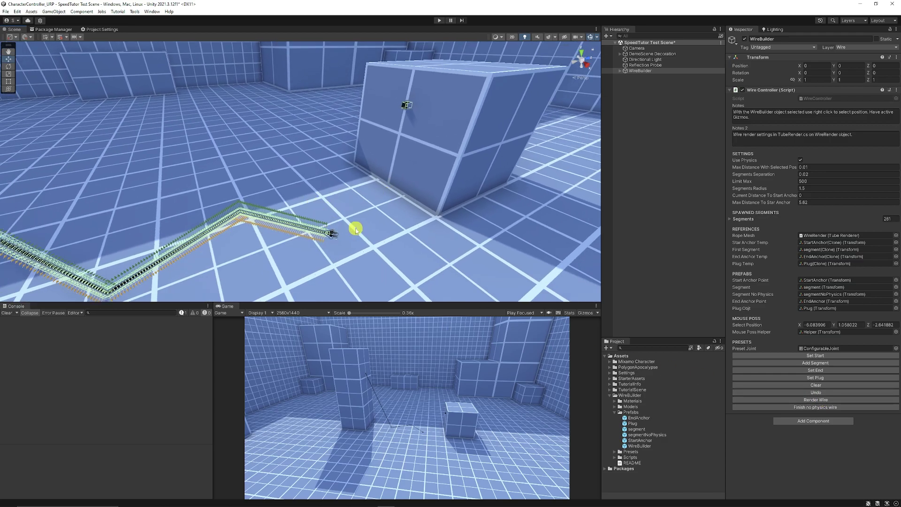
double_click(641, 322)
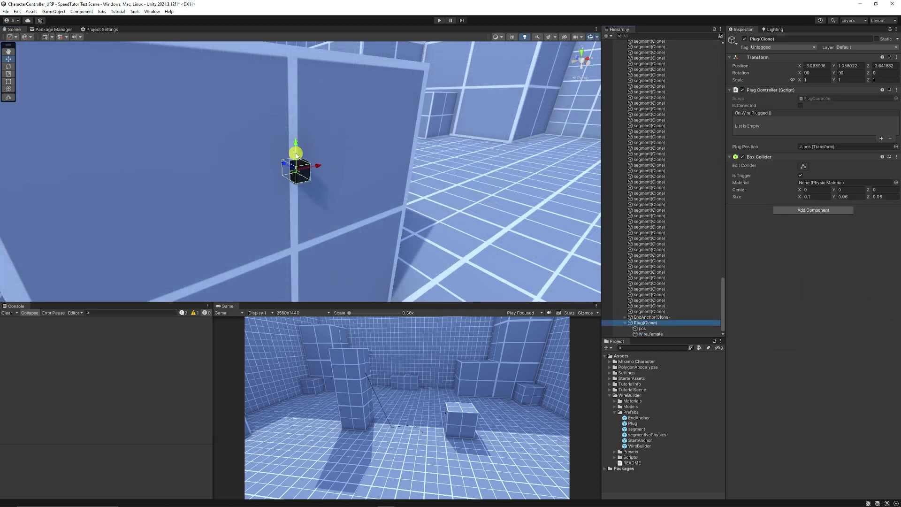
- Inspect the plug at rotation 90, 0, -180 up close, collapse it, and return to the cable
scroll(316, 161, up, 5)
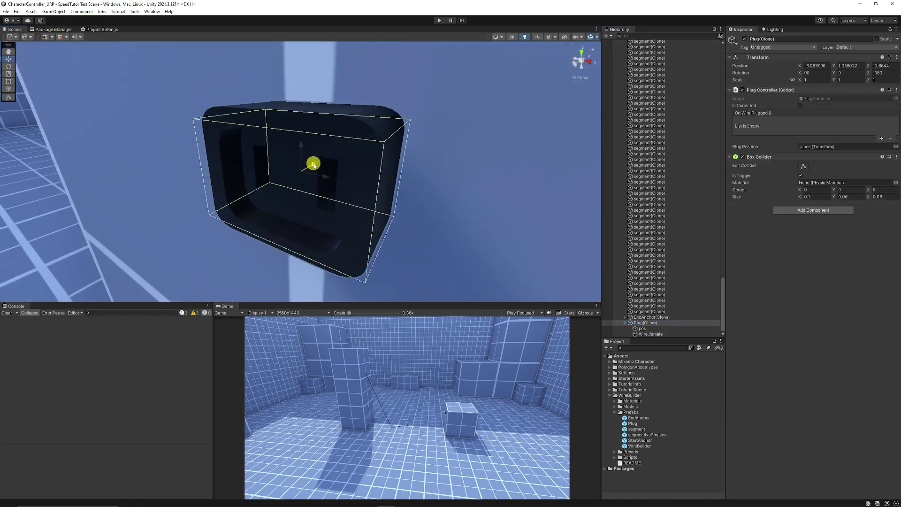
alt+drag(316, 161, 312, 197)
scroll(312, 197, down, 5)
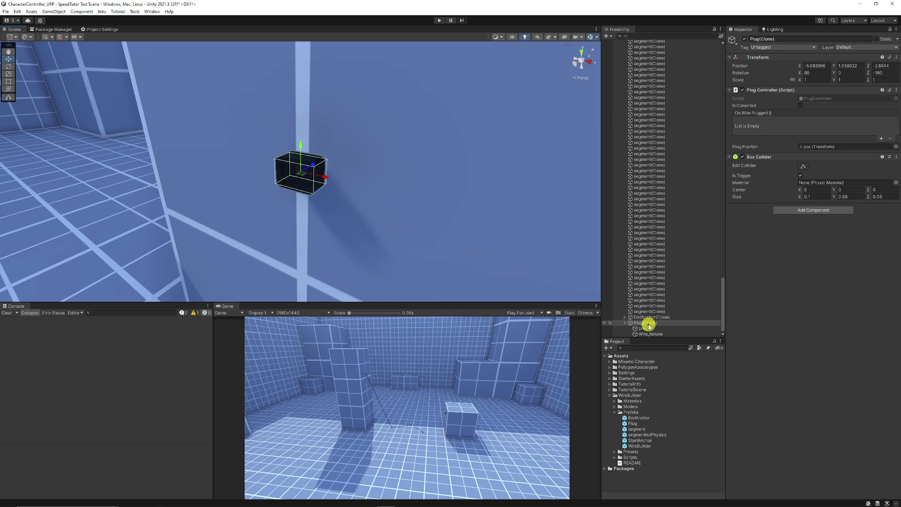
click(626, 323)
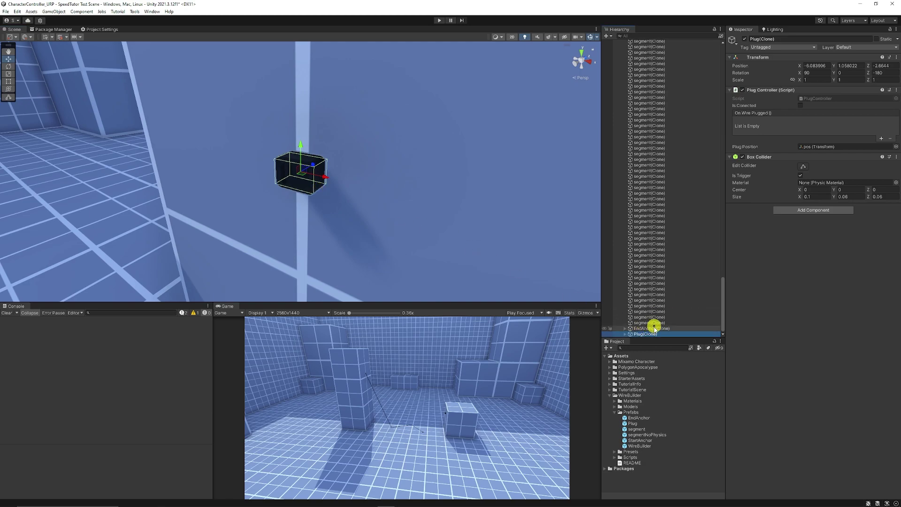
scroll(366, 191, down, 10)
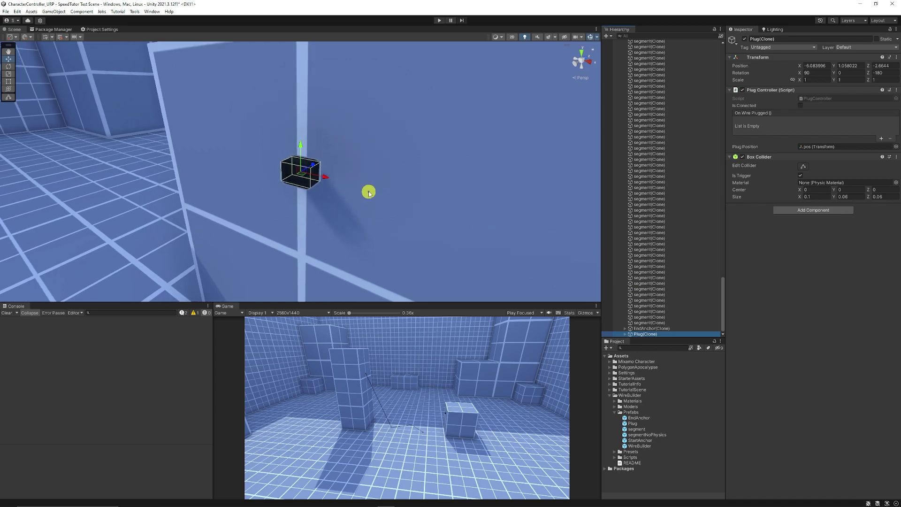
right_drag(373, 189, 160, 144)
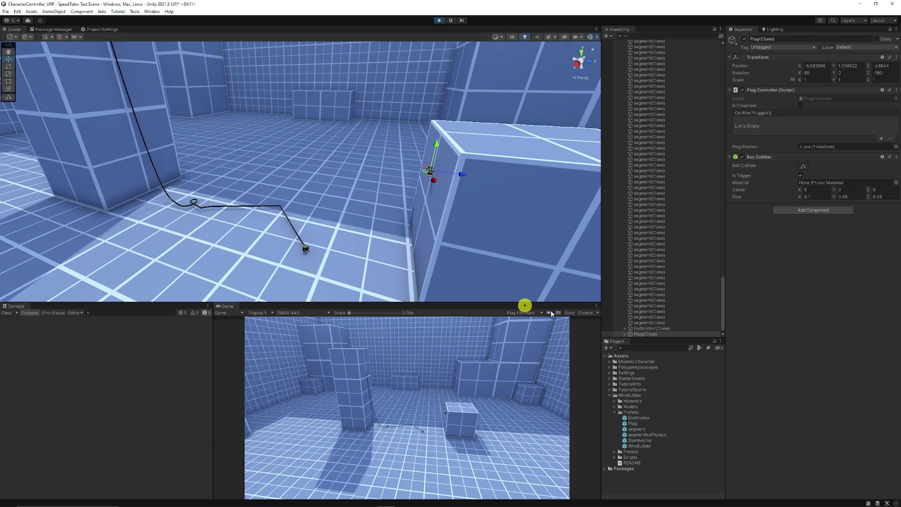
- Move EndAnchor(Clone) into the cube's socket and tick its Rigidbody Is Kinematic
click(650, 329)
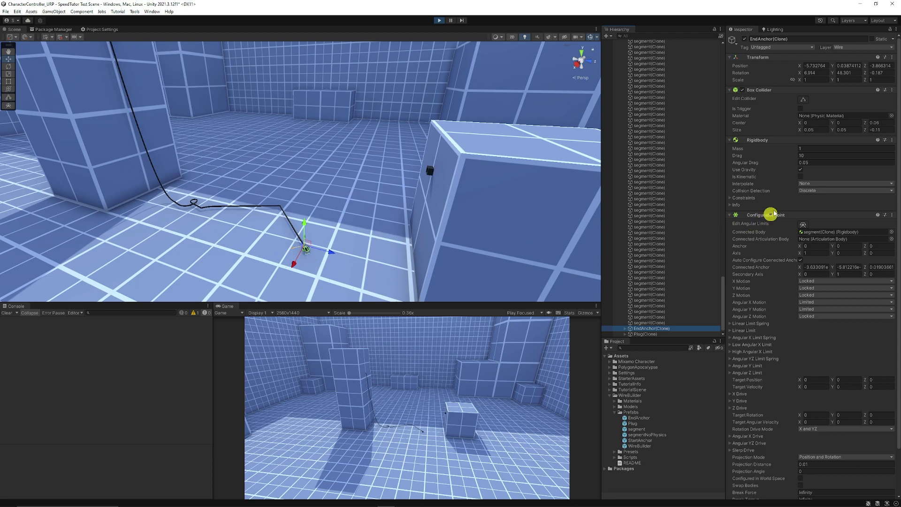
drag(309, 254, 344, 197)
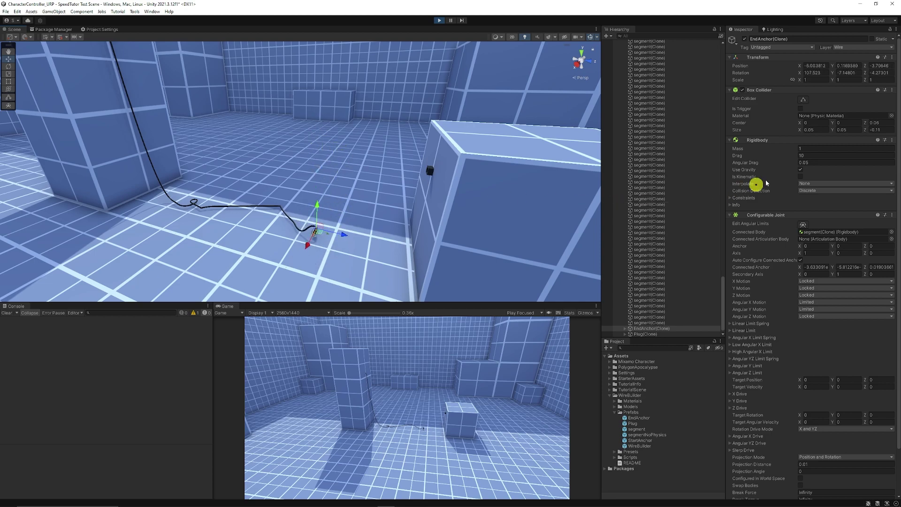
click(800, 177)
alt+drag(443, 231, 416, 123)
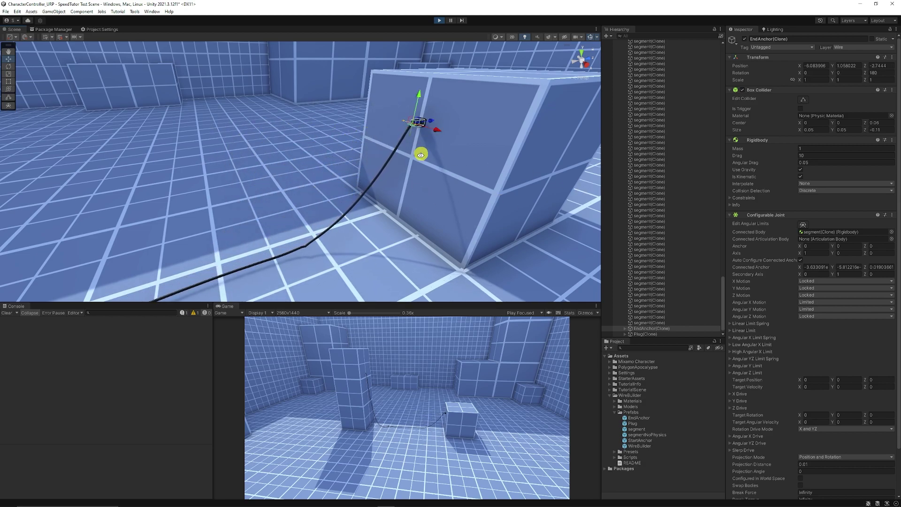
mouse_move(423, 151)
right_down()
mouse_move(268, 167)
mouse_move(352, 146)
mouse_move(406, 151)
right_up()
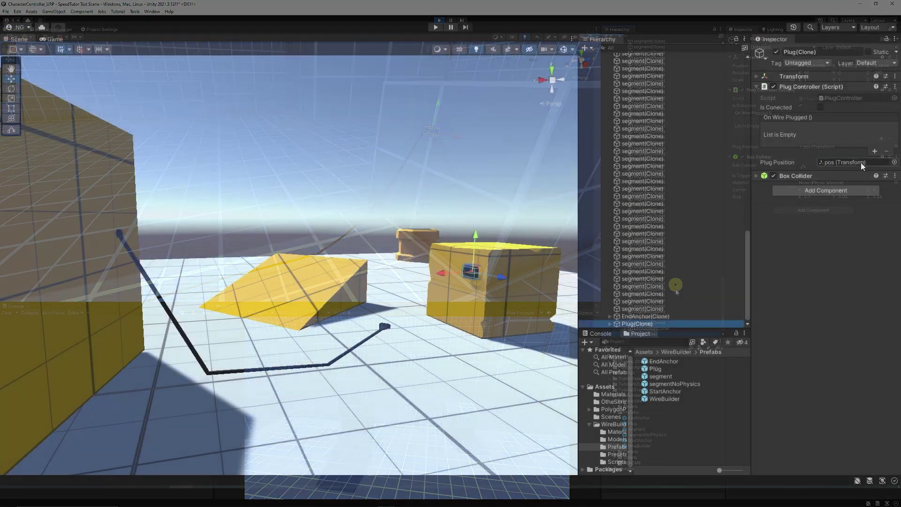
- Set the Plug's On Wire Plugged event to call Explosion's GameObject.SetActive
click(877, 149)
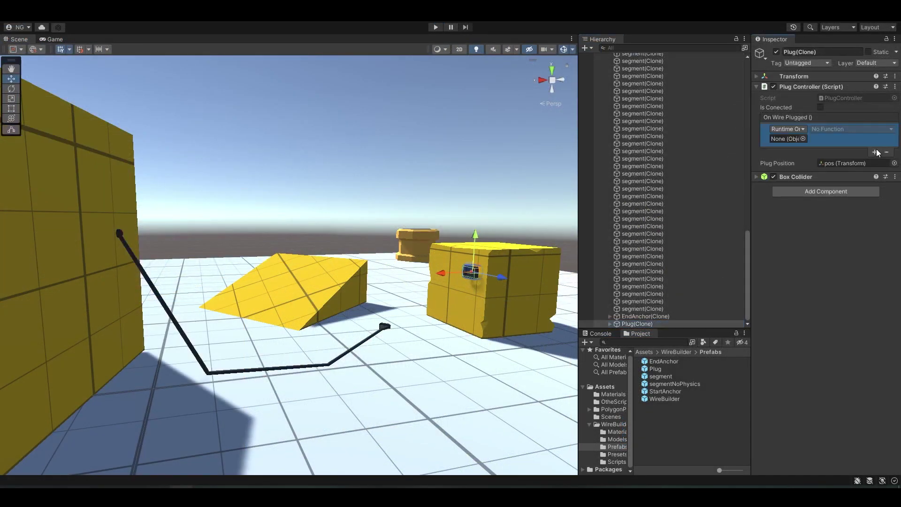
scroll(700, 148, up, 5)
click(604, 80)
click(604, 72)
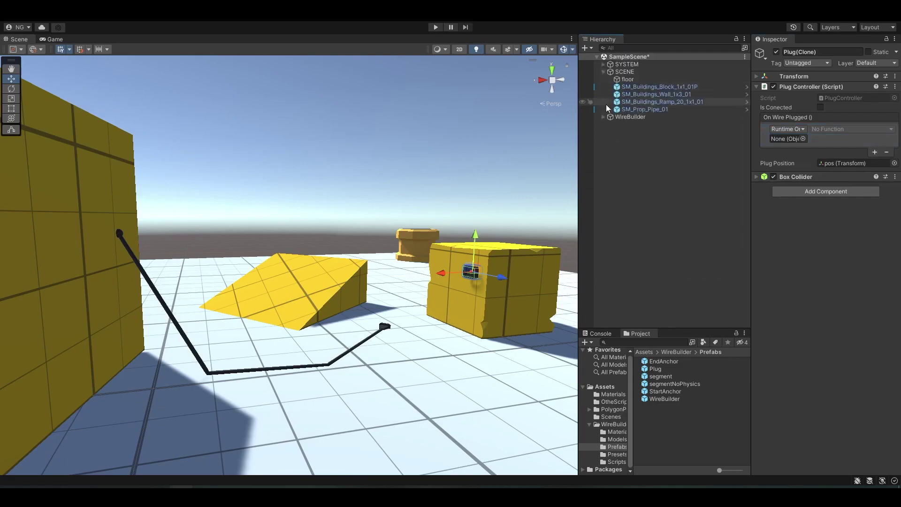
click(610, 109)
drag(648, 117, 780, 138)
click(603, 72)
click(821, 129)
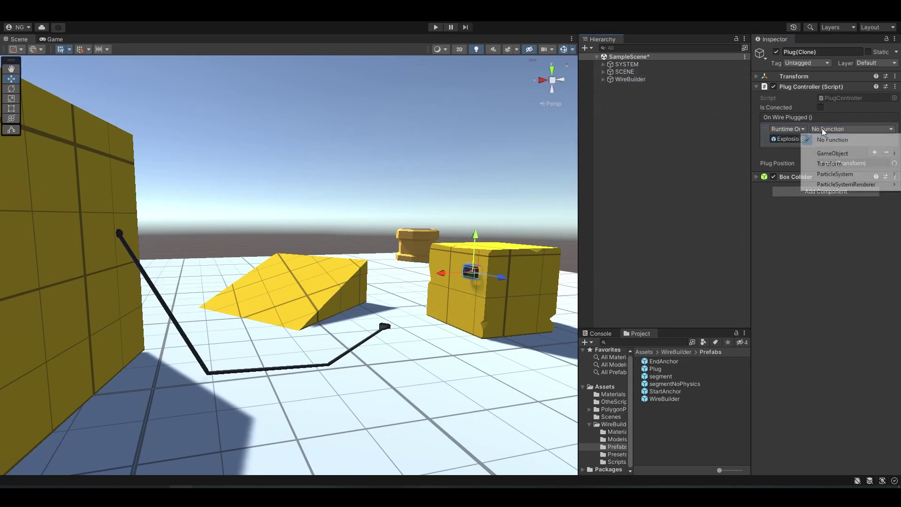
mouse_move(833, 153)
click(742, 226)
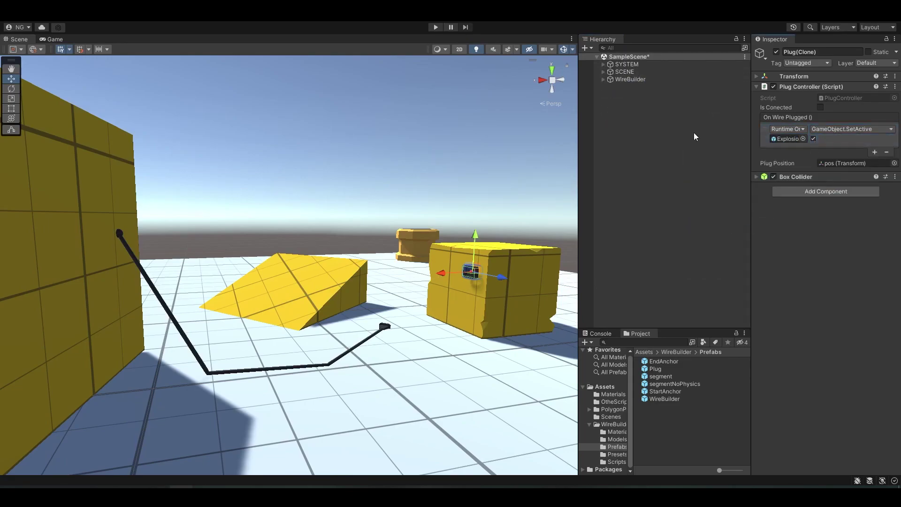
- Run the scene and plug EndAnchor(Clone) into the box's socket
key(ctrl+p)
scroll(492, 283, up, 2)
drag(385, 301, 468, 276)
drag(345, 303, 469, 269)
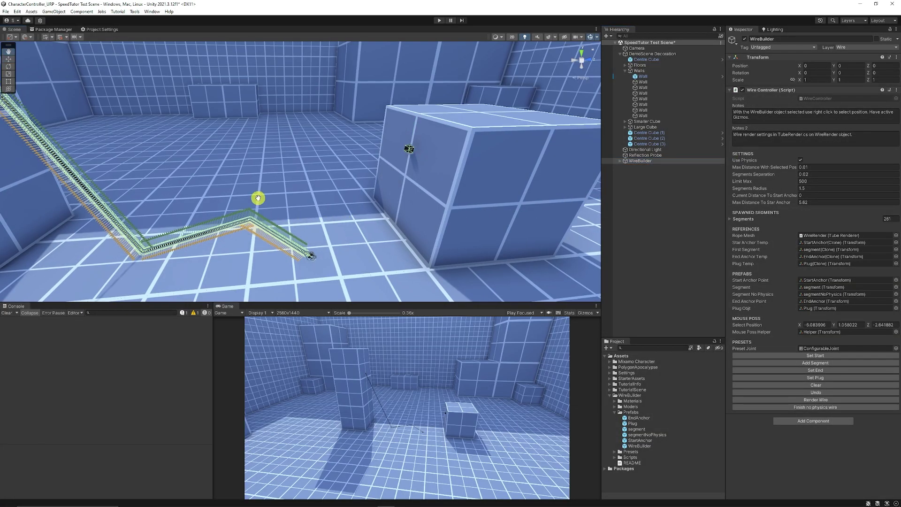
- Untick Use Physics and finalize the wire as a solid no-physics wire
middle_drag(258, 198, 334, 188)
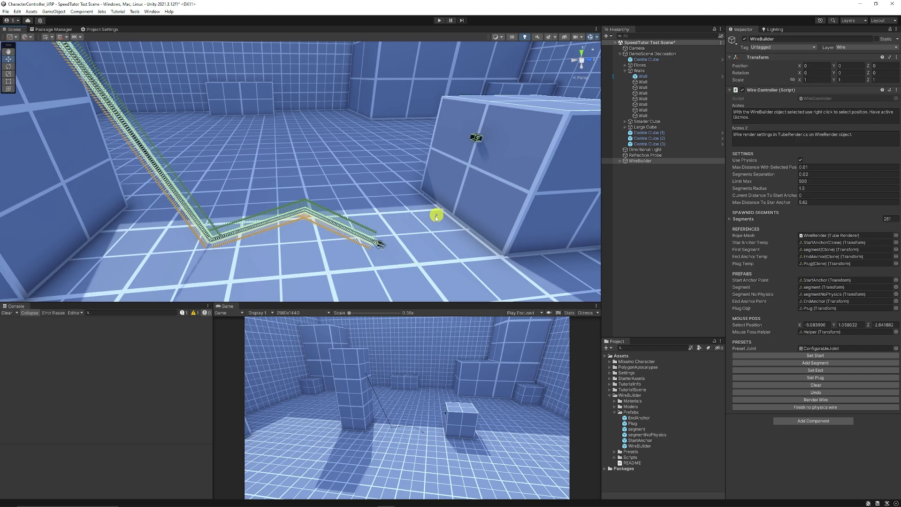
click(801, 160)
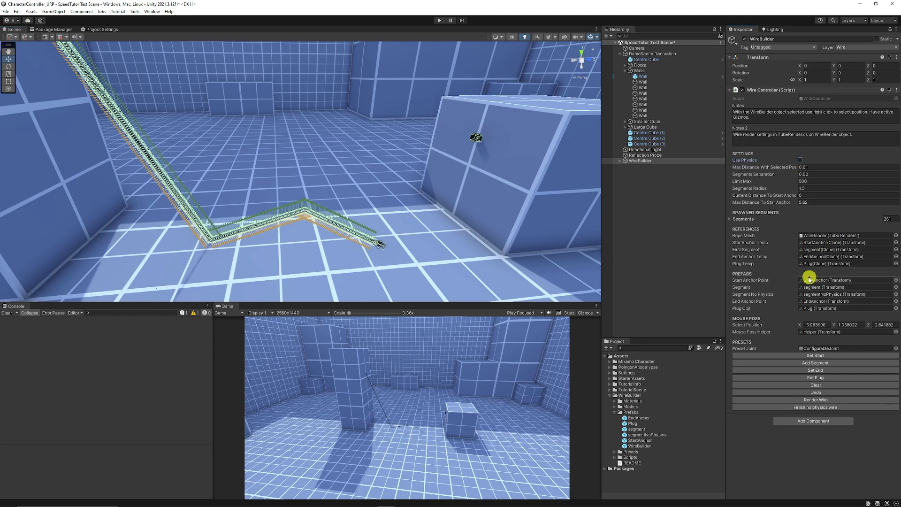
click(806, 407)
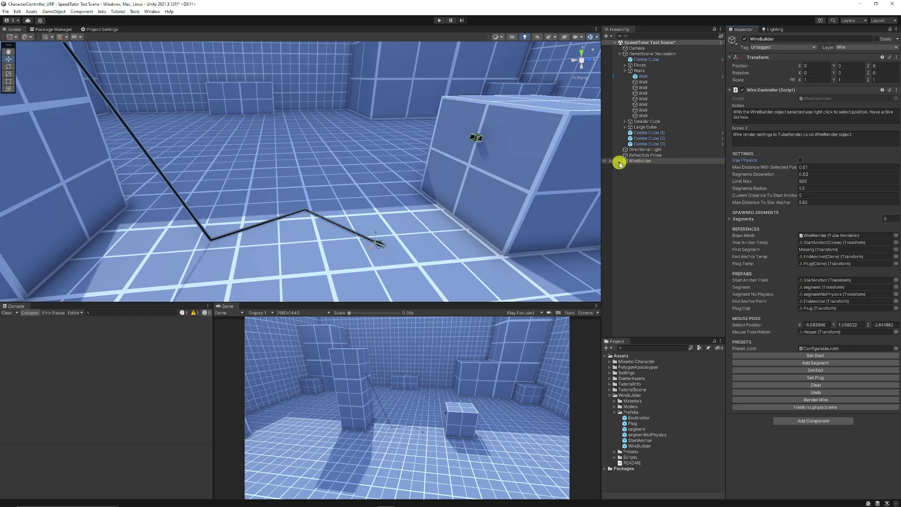
- Deactivate WireBuilder's Plug(Clone) and EndAnchor(Clone), then run the scene
click(619, 161)
click(654, 190)
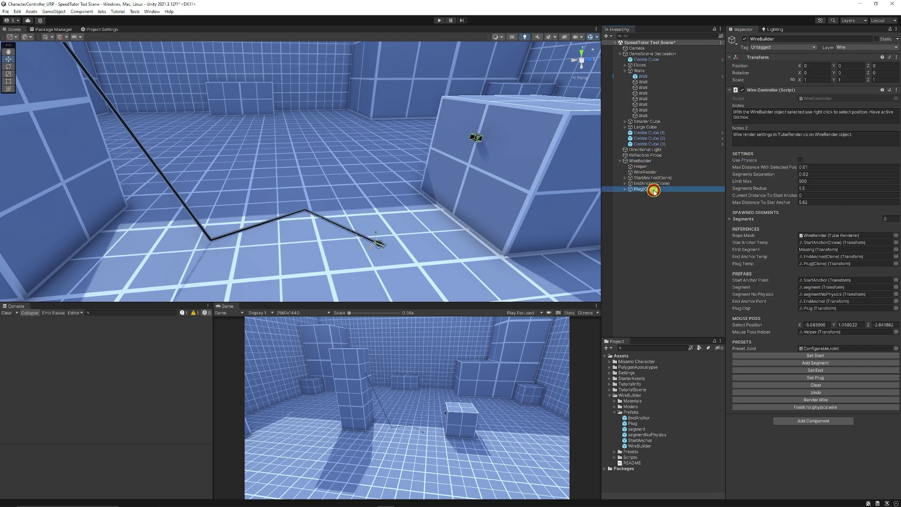
click(744, 39)
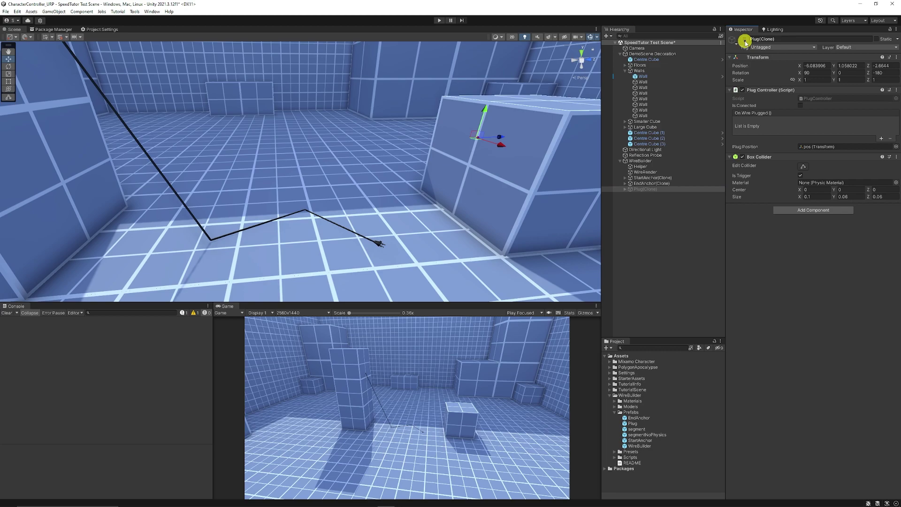
click(656, 184)
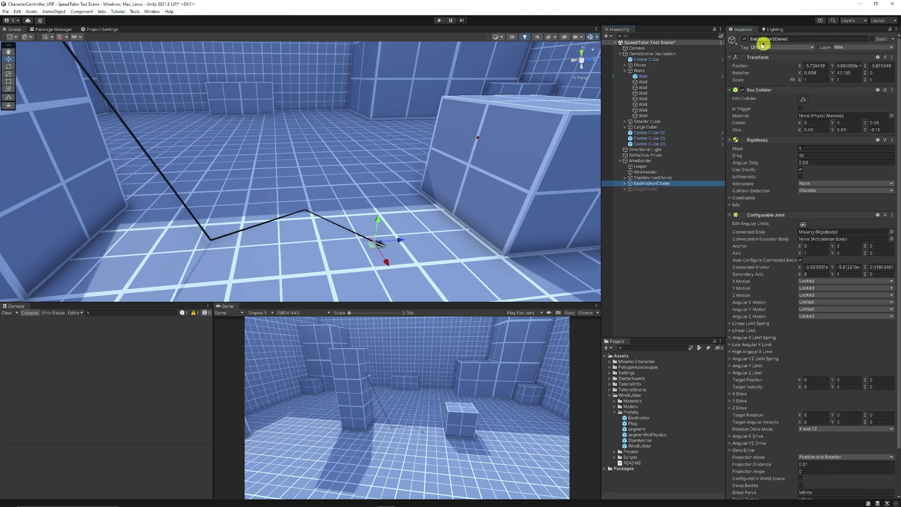
click(745, 39)
click(681, 224)
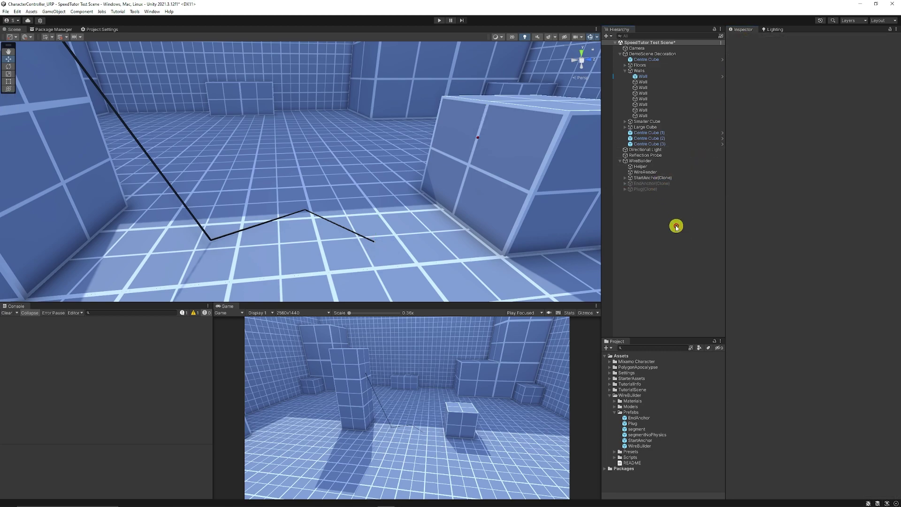
key(ctrl+p)
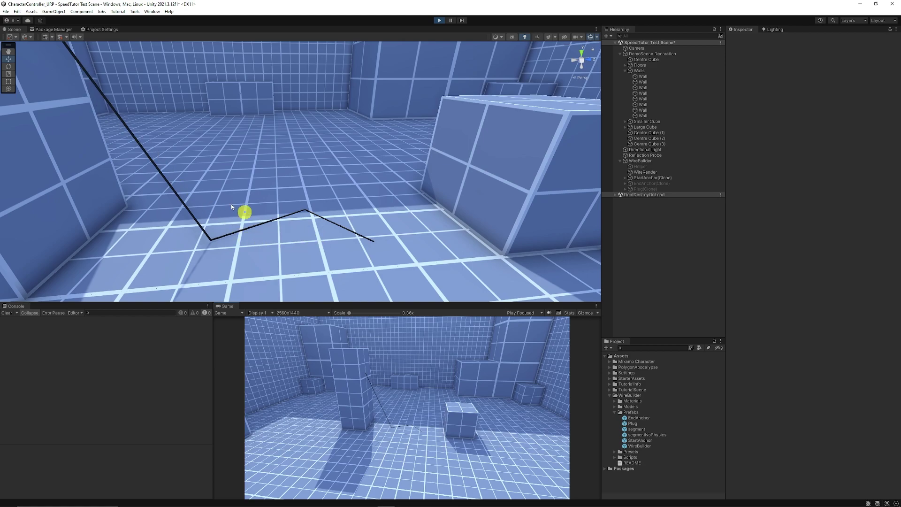
- Stop Play, place a second WireBuilder prefab, and start its wire on the pillar
click(438, 20)
drag(635, 438, 646, 168)
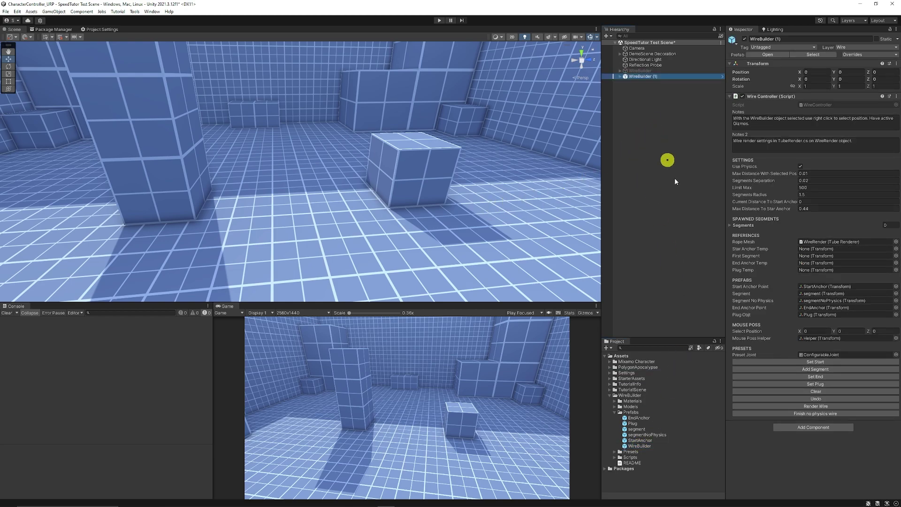
right_click(190, 122)
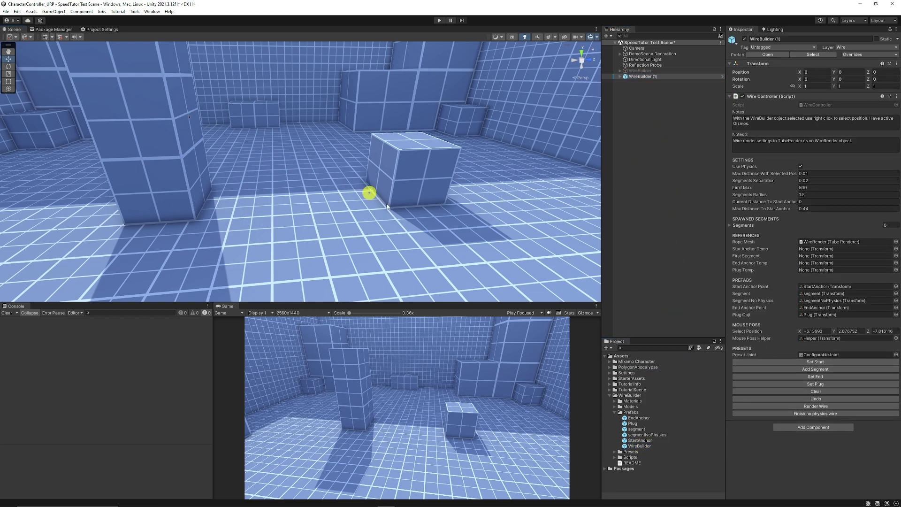
click(811, 362)
- Extend the wire down to a floor point and set Segments Separation to 0.1
right_click(257, 203)
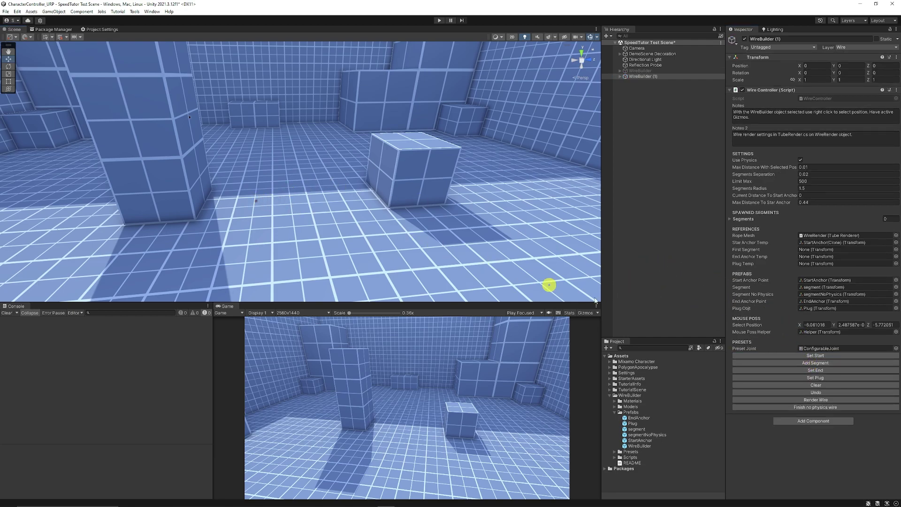
click(819, 362)
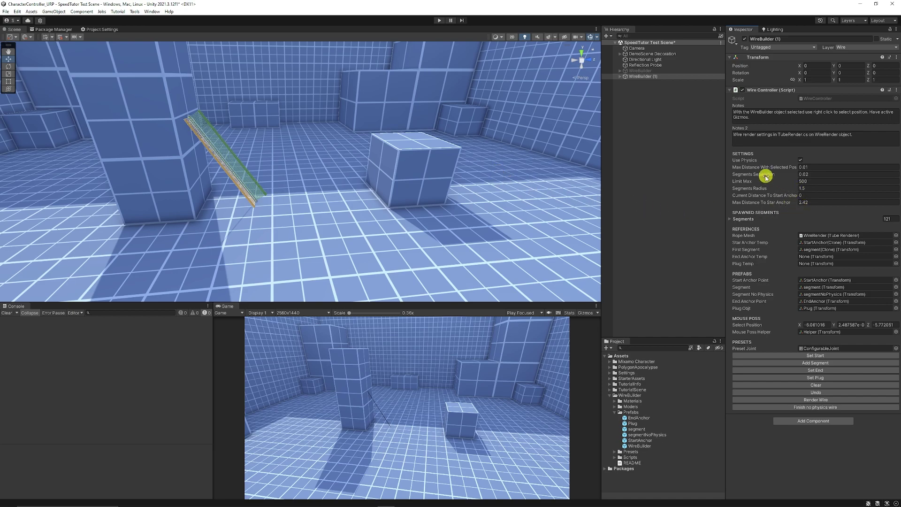
mouse_move(761, 175)
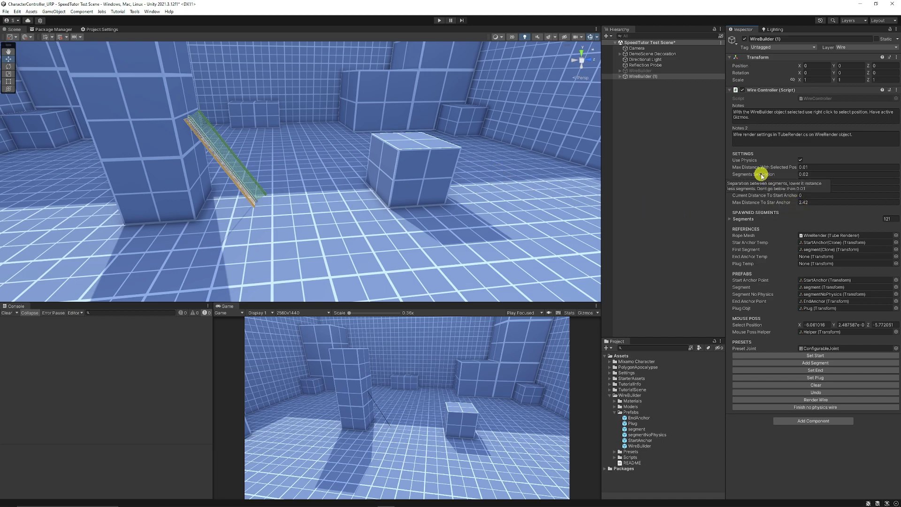
click(812, 175)
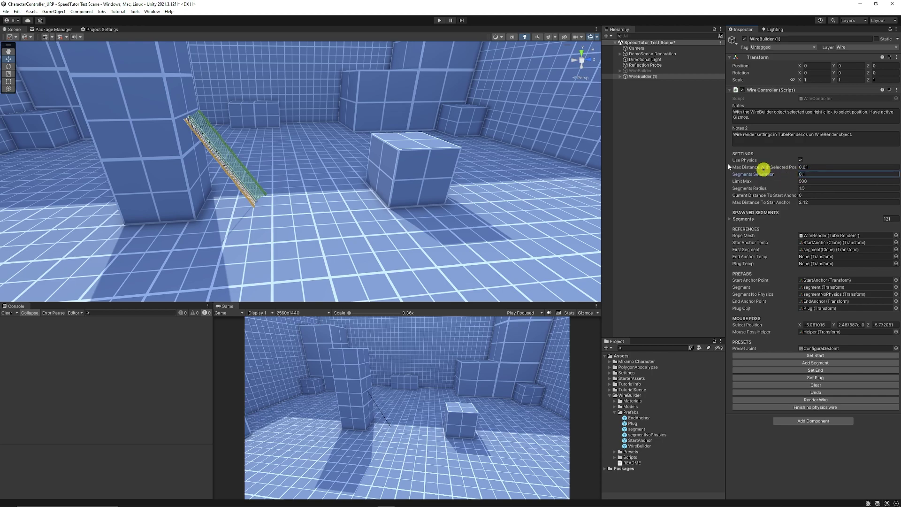
- Extend the second wire to a further point across the floor
right_click(335, 244)
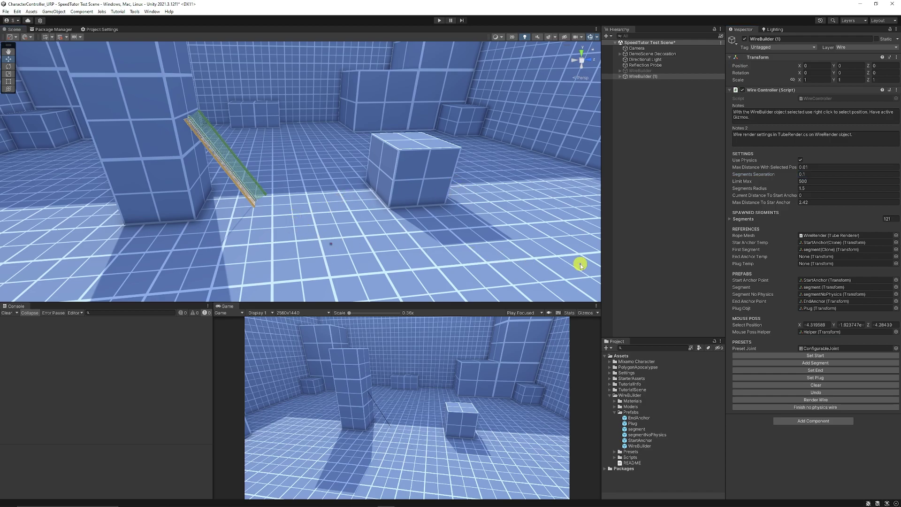
click(806, 362)
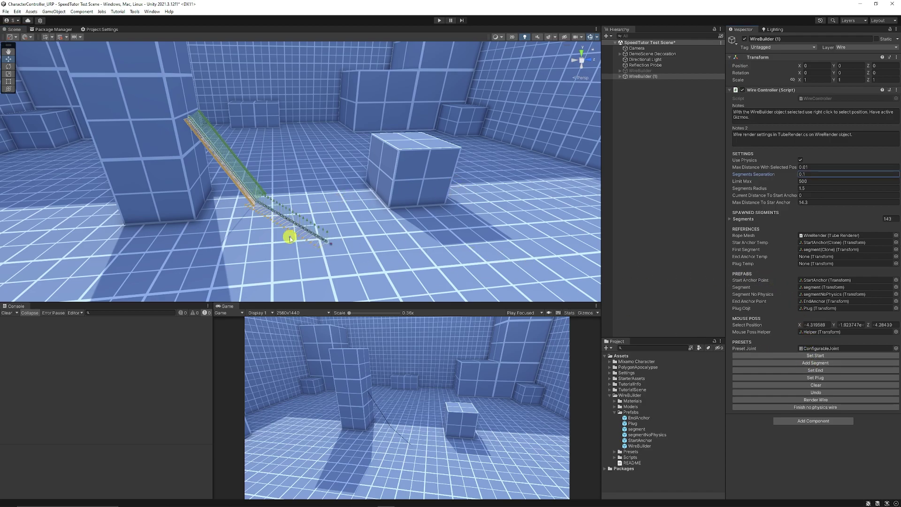
scroll(289, 238, down, 10)
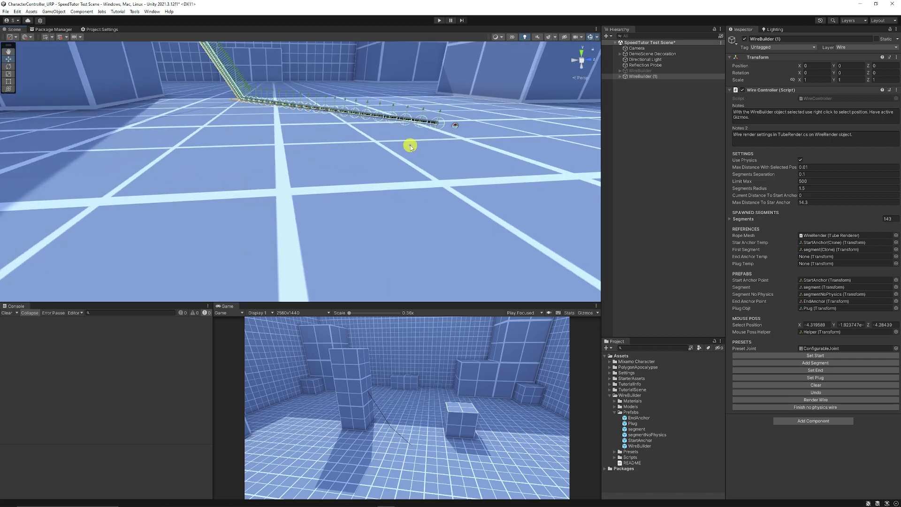
scroll(410, 146, up, 8)
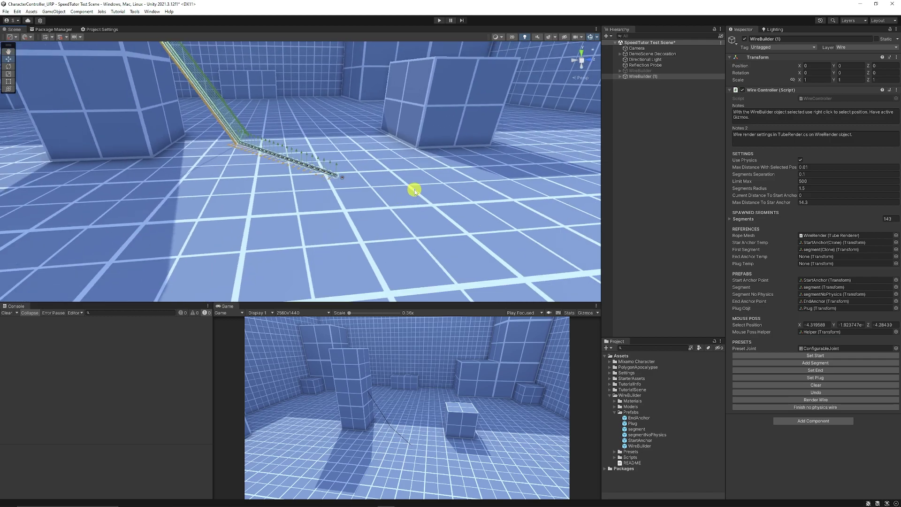
scroll(415, 191, up, 6)
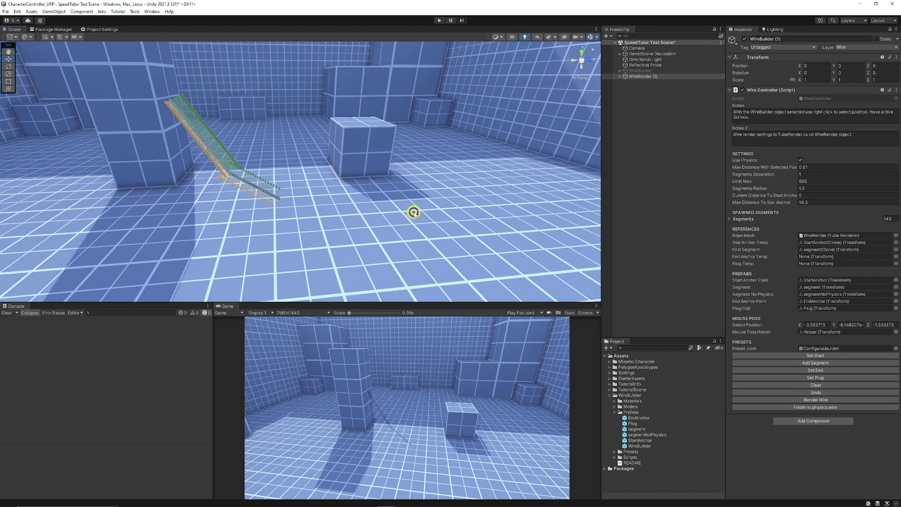
- Add segments at Segments Separation 1 and cap the wire with an end anchor
click(826, 363)
scroll(382, 201, up, 10)
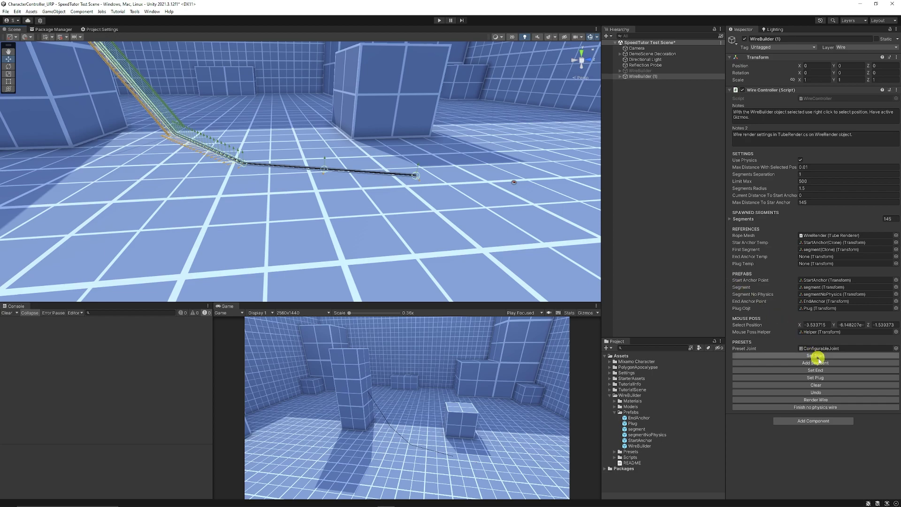
click(829, 370)
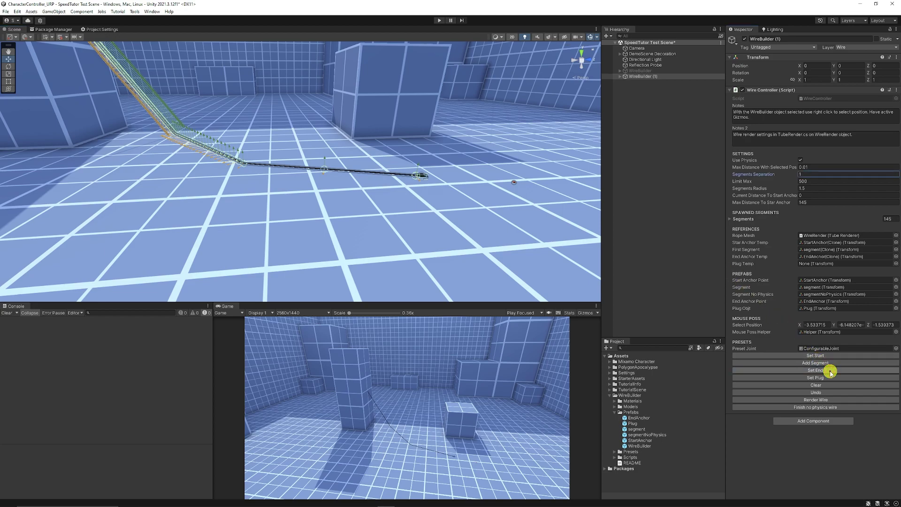
- Run the scene, make EndAnchor(Clone) kinematic, and raise it to Y 0.858 beside the cube
click(438, 20)
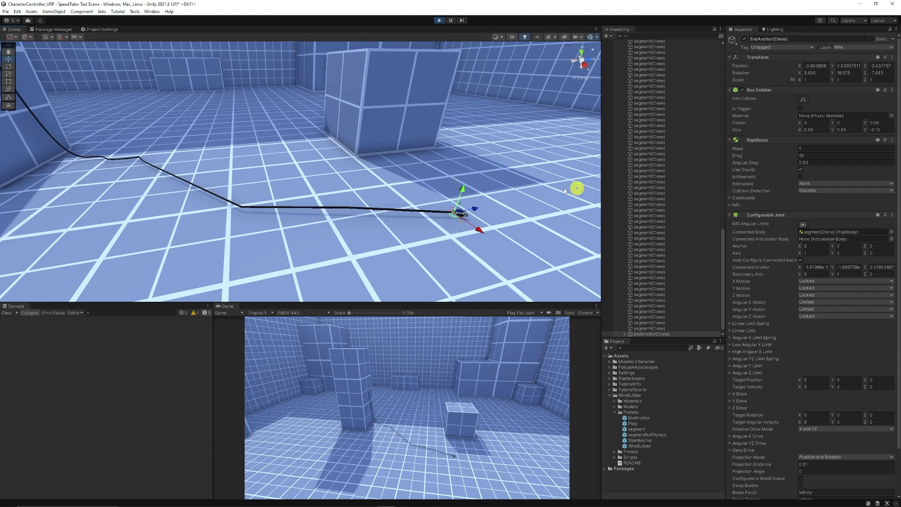
click(801, 177)
scroll(467, 206, down, 2)
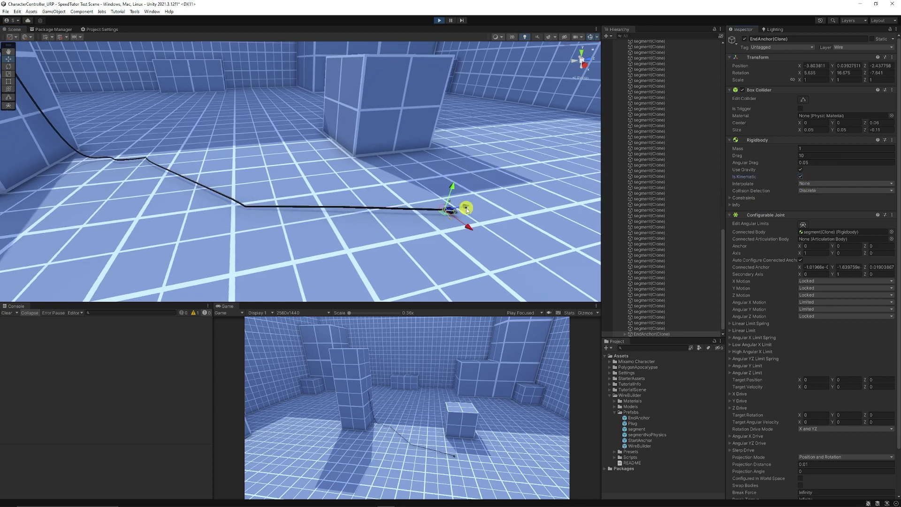
drag(430, 183, 438, 134)
scroll(244, 156, down, 2)
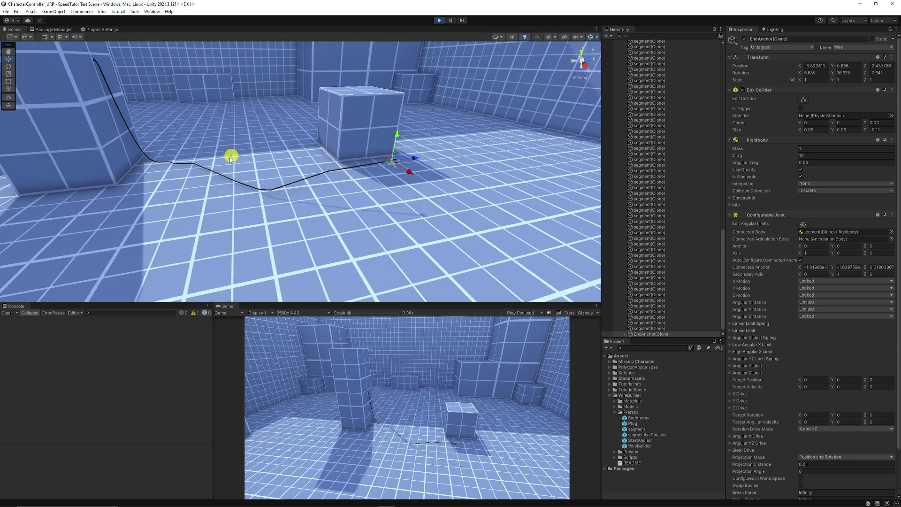
scroll(155, 129, down, 2)
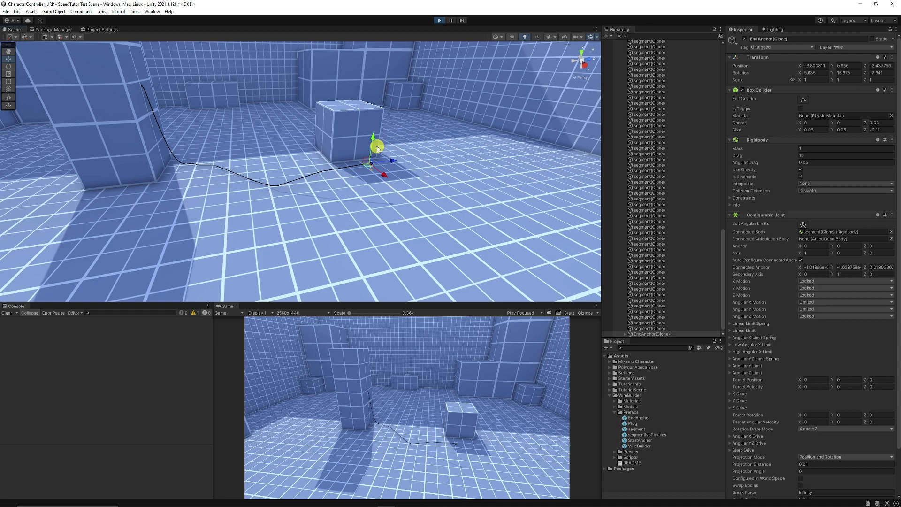
- Stop Play, finalize WireBuilder (1) with Finish no physics wire, then collapse and deselect it
click(439, 21)
click(643, 76)
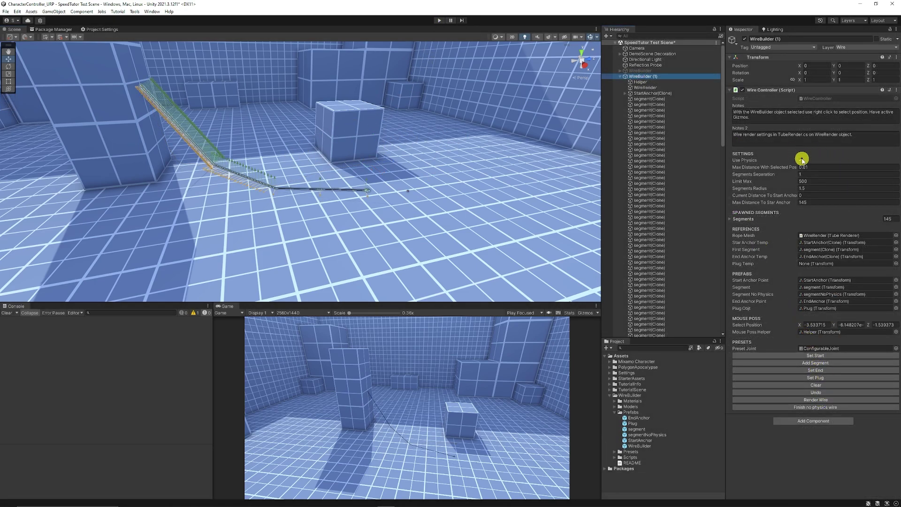
click(809, 407)
click(620, 76)
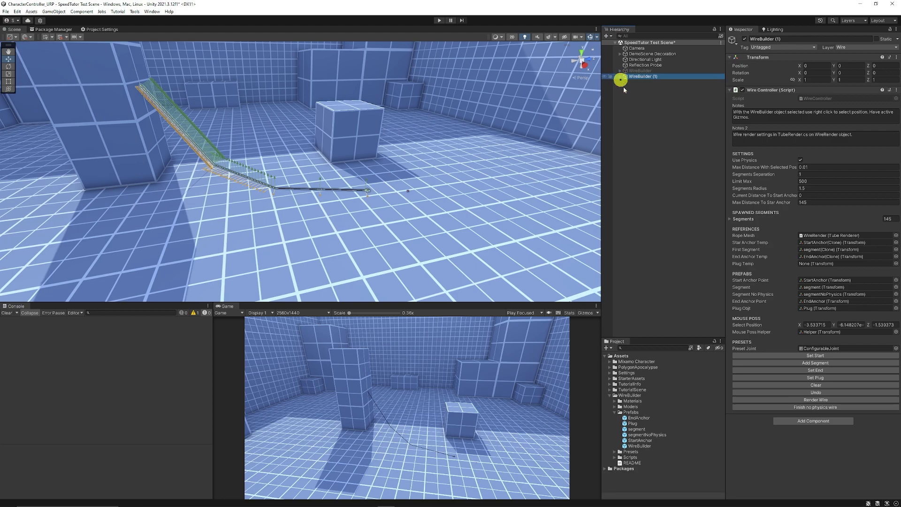
click(647, 129)
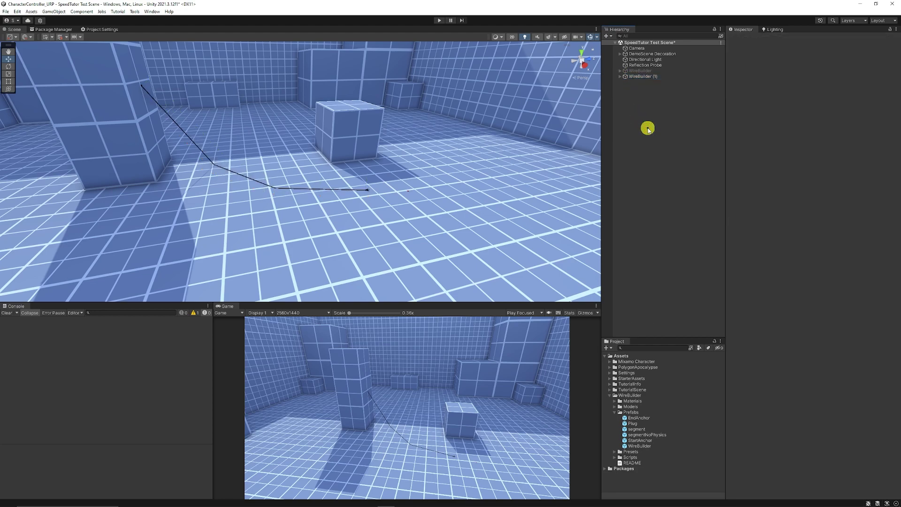